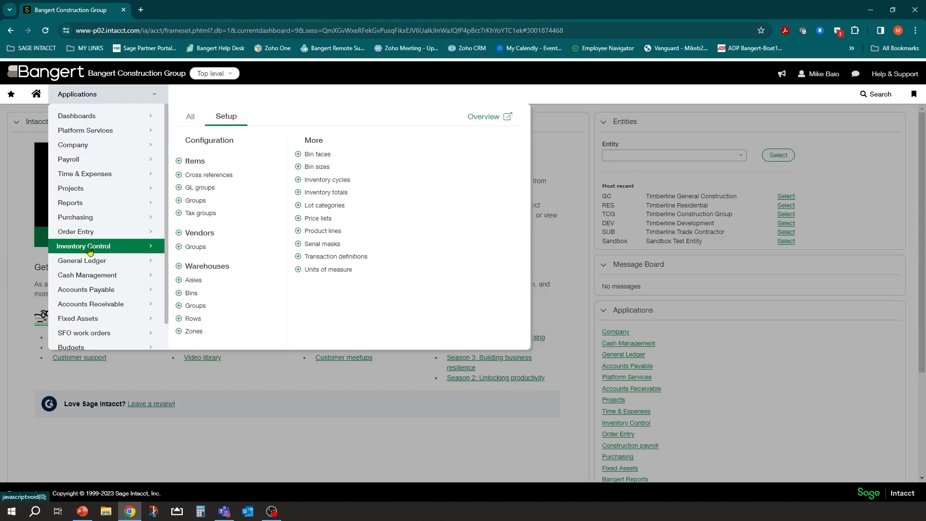
Step: Look through the Inventory Control shipping transactions and the favorites to locate the Issue to Job transaction
{"action": "left_click", "coordinate": [191, 116]}
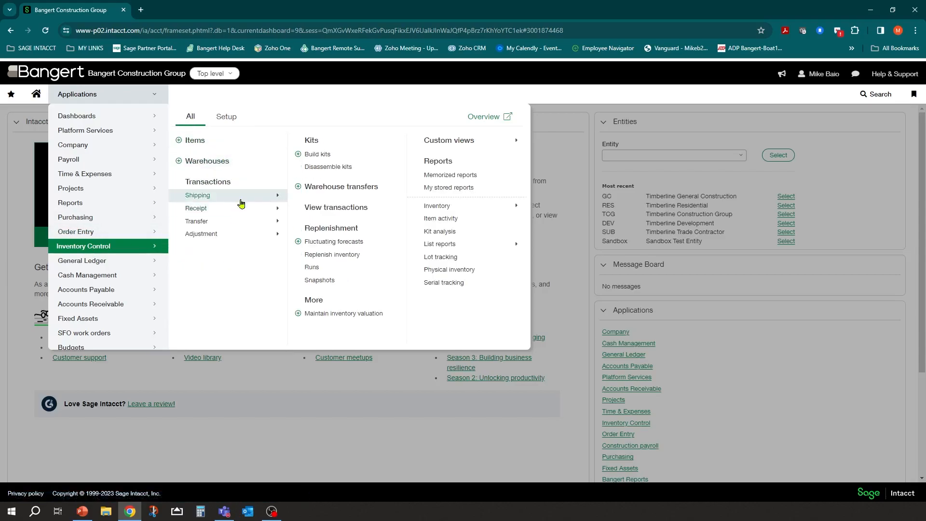
{"action": "left_click", "coordinate": [269, 198]}
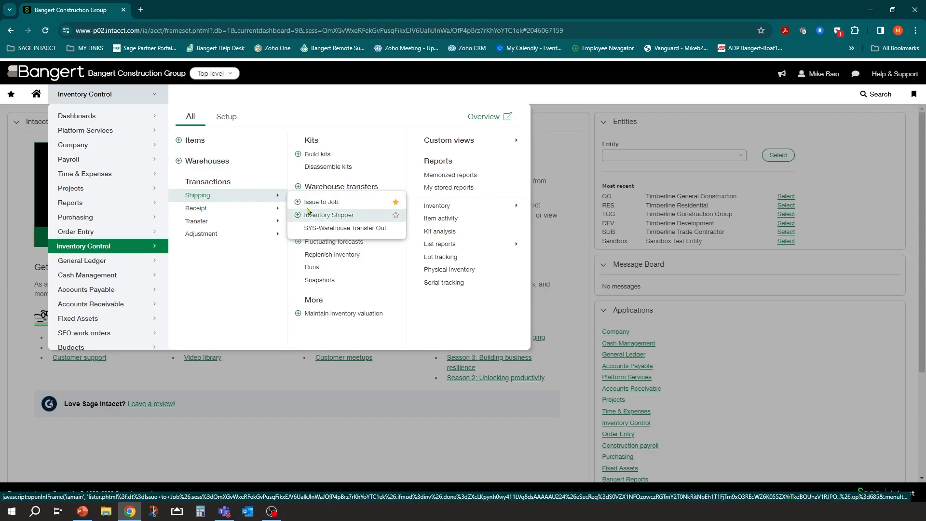
{"action": "left_click", "coordinate": [249, 223]}
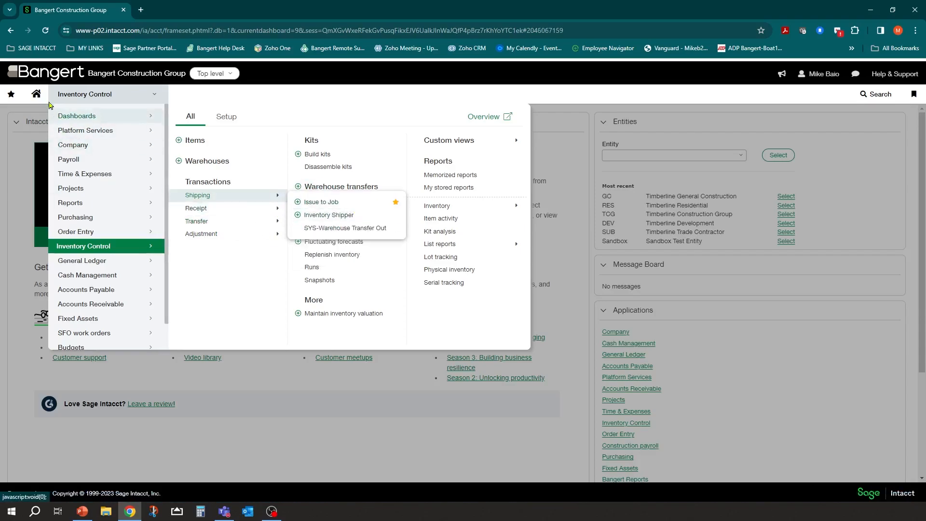
{"action": "left_click", "coordinate": [10, 97]}
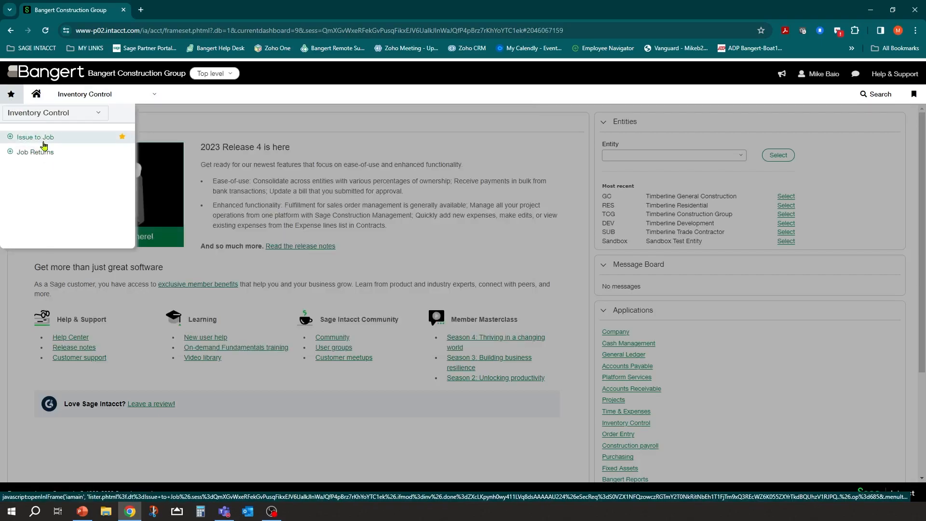
{"action": "left_click", "coordinate": [143, 97]}
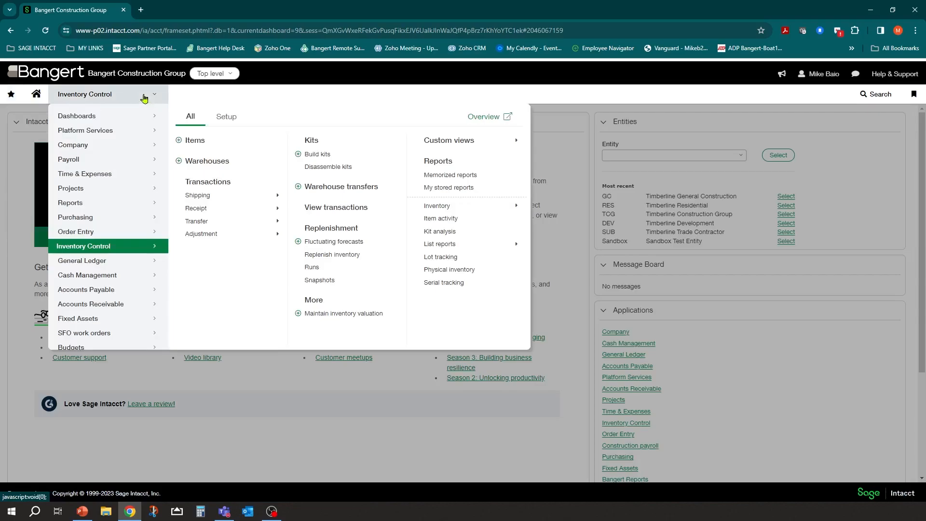
Step: Open the Issue to Job transaction definition for editing from the Inventory Control transaction definitions
{"action": "left_click", "coordinate": [220, 119]}
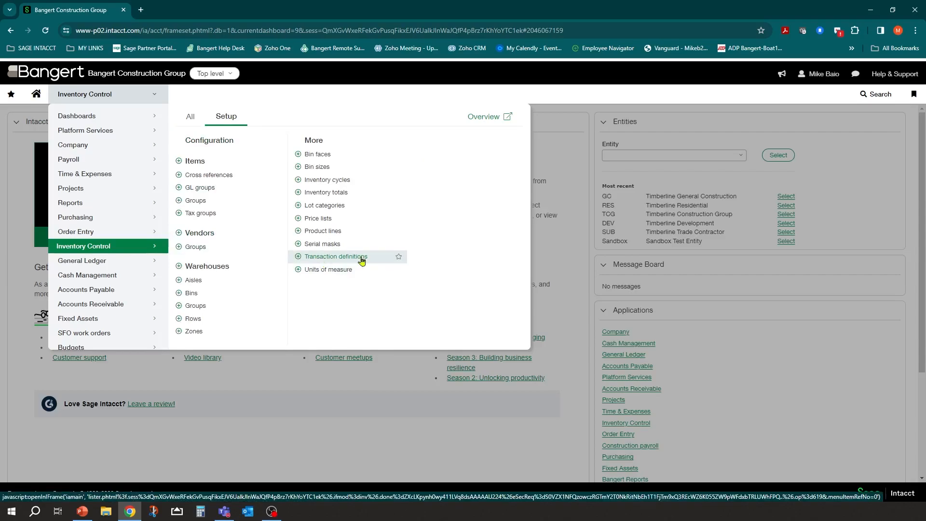
{"action": "left_click", "coordinate": [339, 259]}
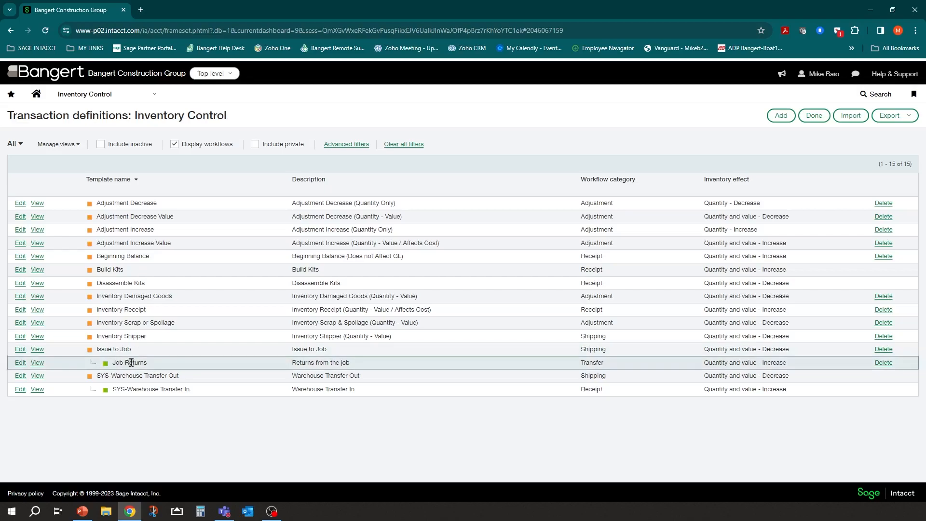
{"action": "left_click", "coordinate": [22, 351]}
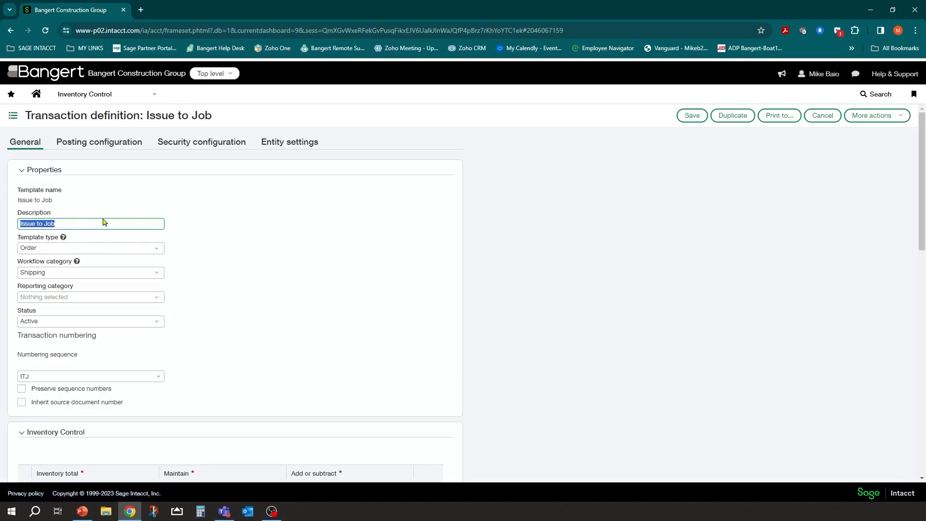
Step: Examine the Issue to Job definition's numbering sequence and its inventory total settings, including the available inventory total options
{"action": "left_click", "coordinate": [62, 377]}
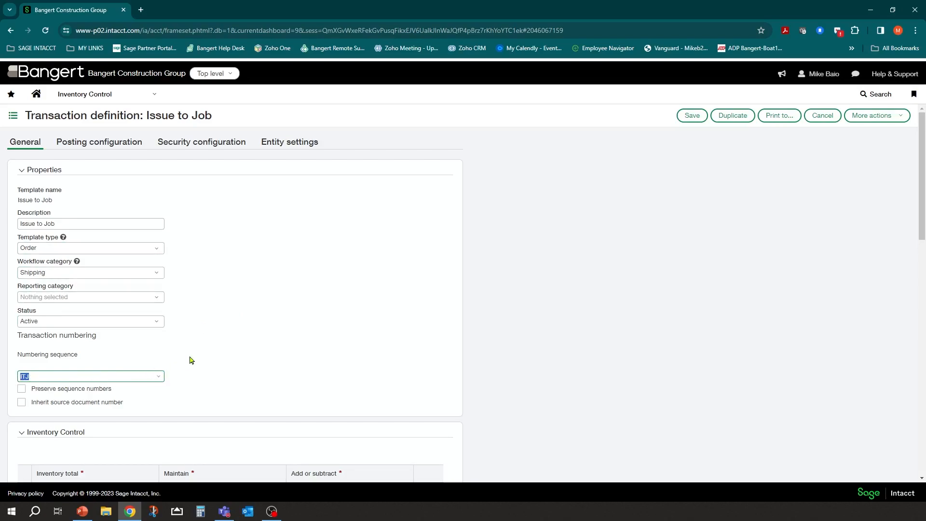
{"action": "scroll", "coordinate": [222, 323], "scroll_direction": "down", "scroll_amount": 3}
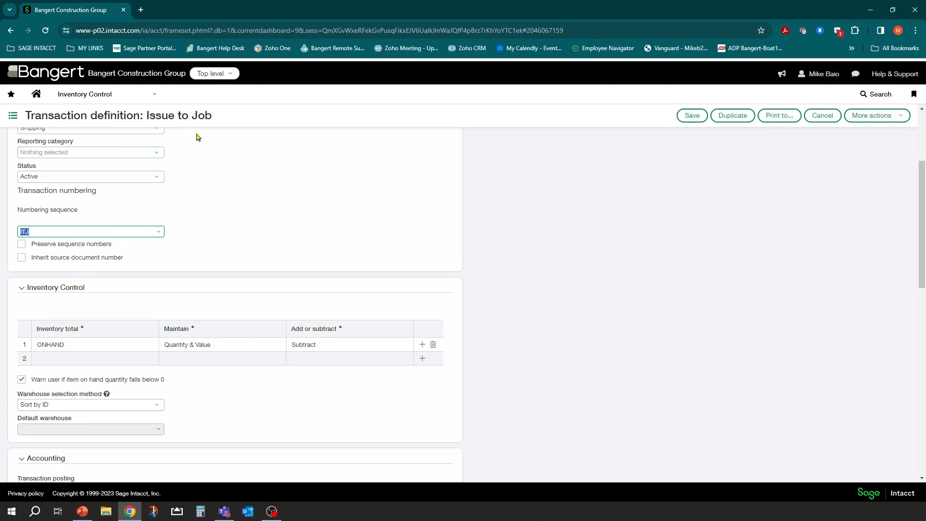
{"action": "left_click", "coordinate": [110, 345]}
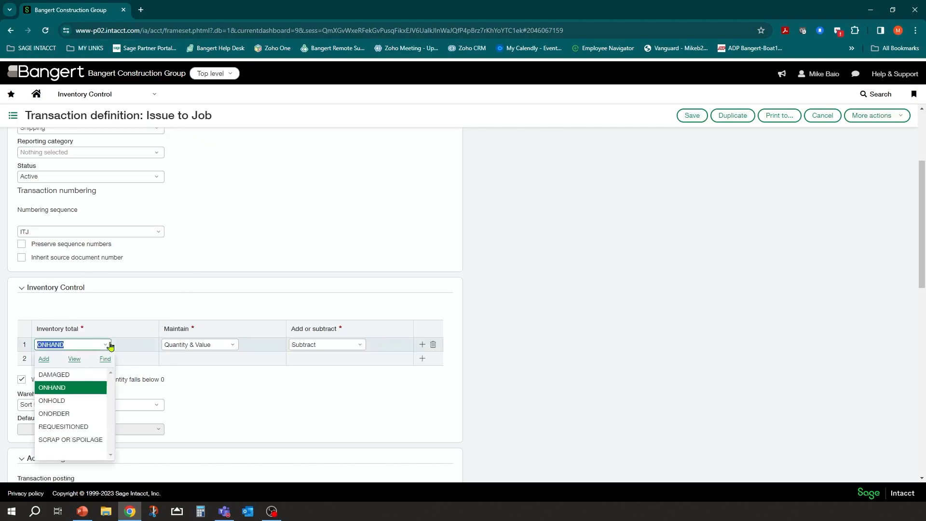
{"action": "left_click", "coordinate": [160, 310]}
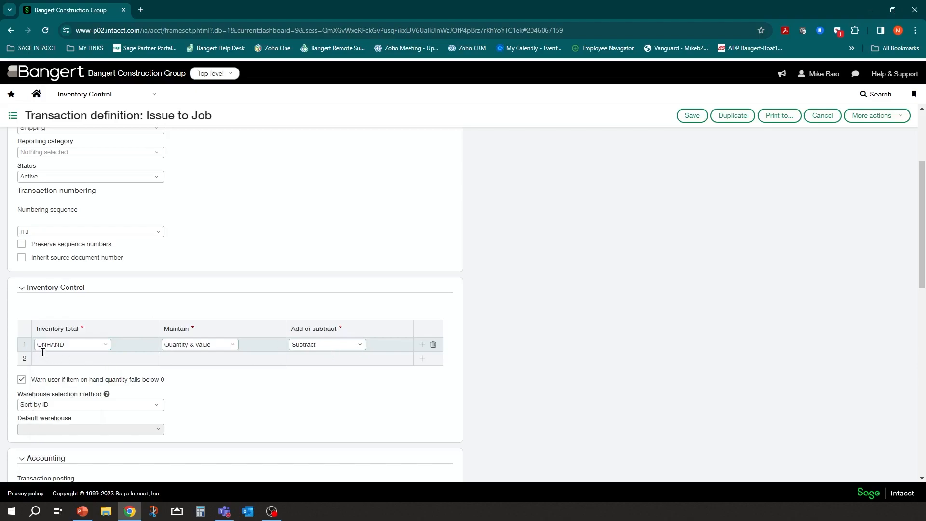
Step: Examine the Issue to Job definition's accounting, workflow conversion, pricing and print settings
{"action": "scroll", "coordinate": [512, 261], "scroll_direction": "down", "scroll_amount": 4}
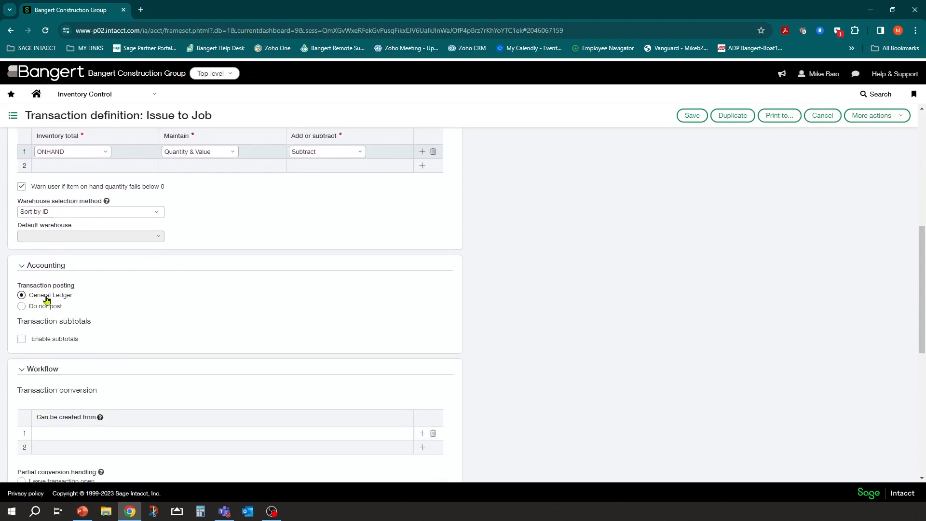
{"action": "scroll", "coordinate": [183, 287], "scroll_direction": "down", "scroll_amount": 2}
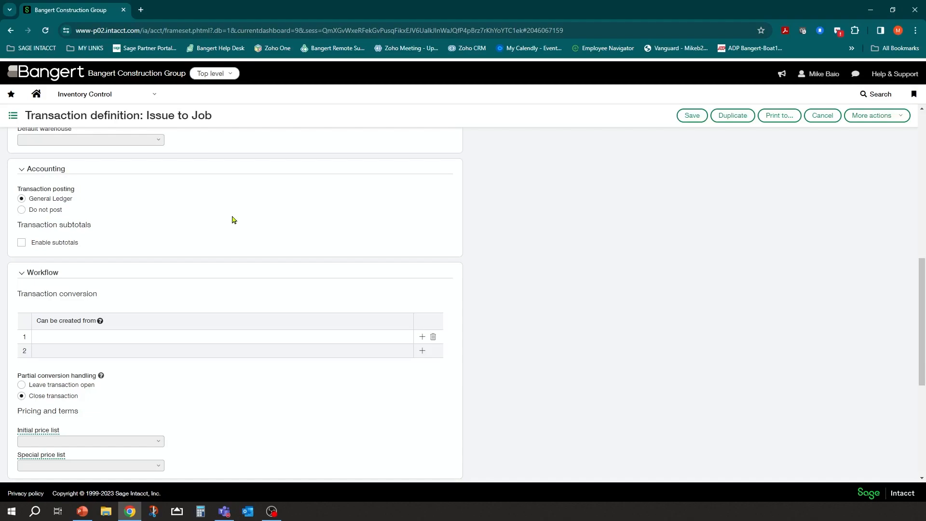
{"action": "scroll", "coordinate": [162, 224], "scroll_direction": "down", "scroll_amount": 1}
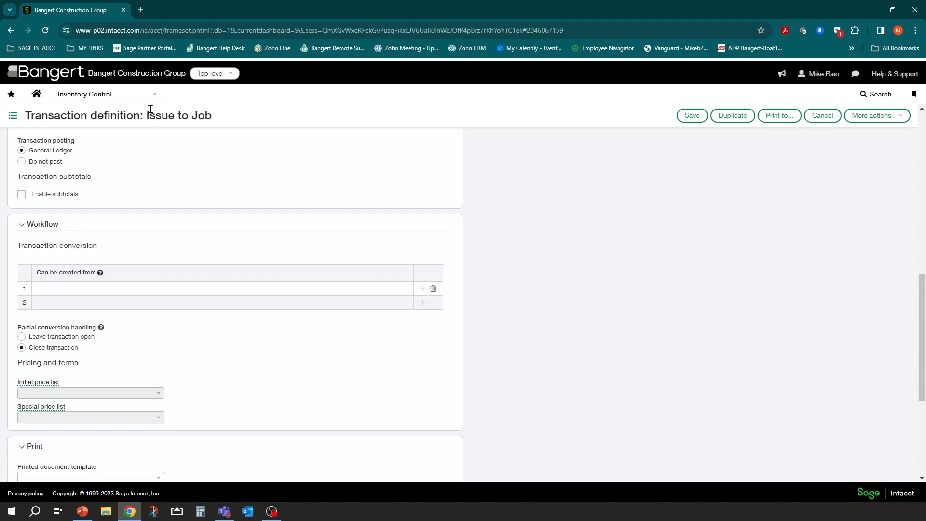
{"action": "left_click_drag", "start_coordinate": [148, 114], "coordinate": [209, 125]}
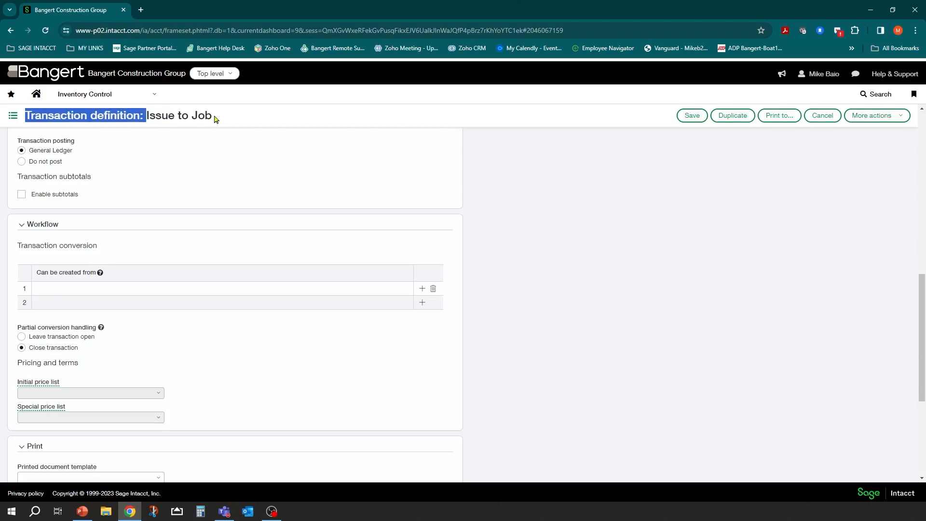
{"action": "left_click", "coordinate": [215, 120]}
{"action": "left_click", "coordinate": [78, 288]}
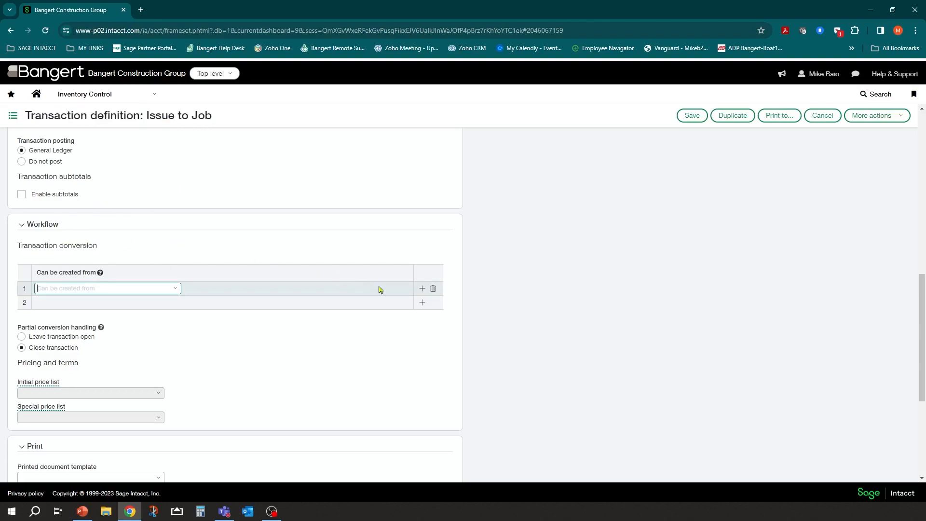
{"action": "left_click", "coordinate": [582, 313]}
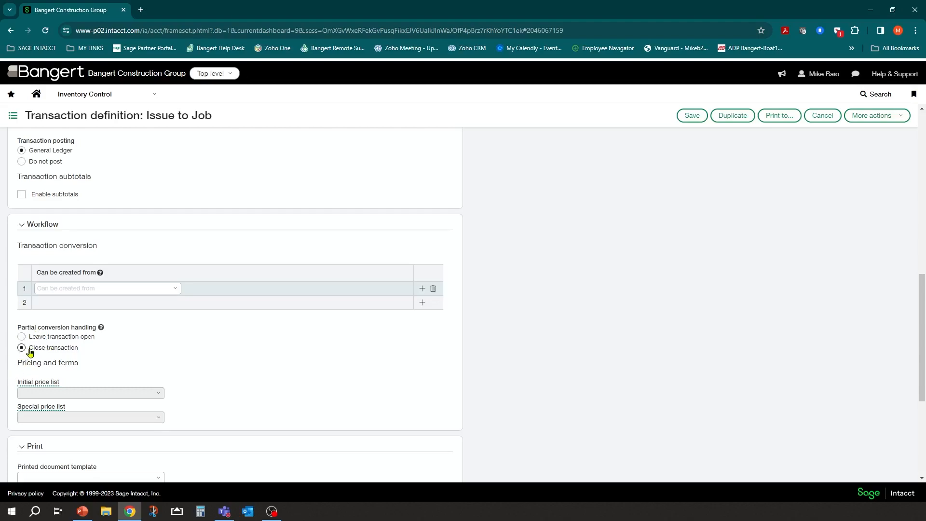
{"action": "scroll", "coordinate": [268, 347], "scroll_direction": "down", "scroll_amount": 2}
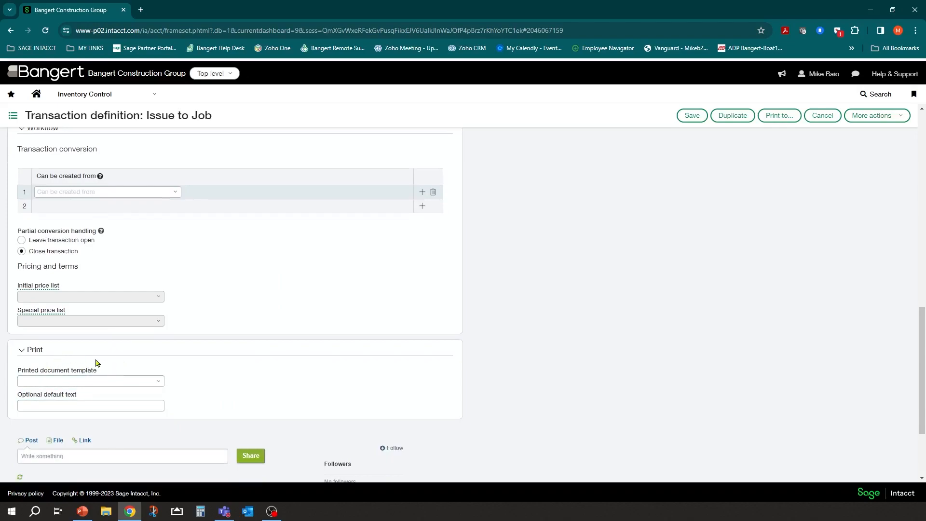
{"action": "scroll", "coordinate": [175, 290], "scroll_direction": "up", "scroll_amount": 10}
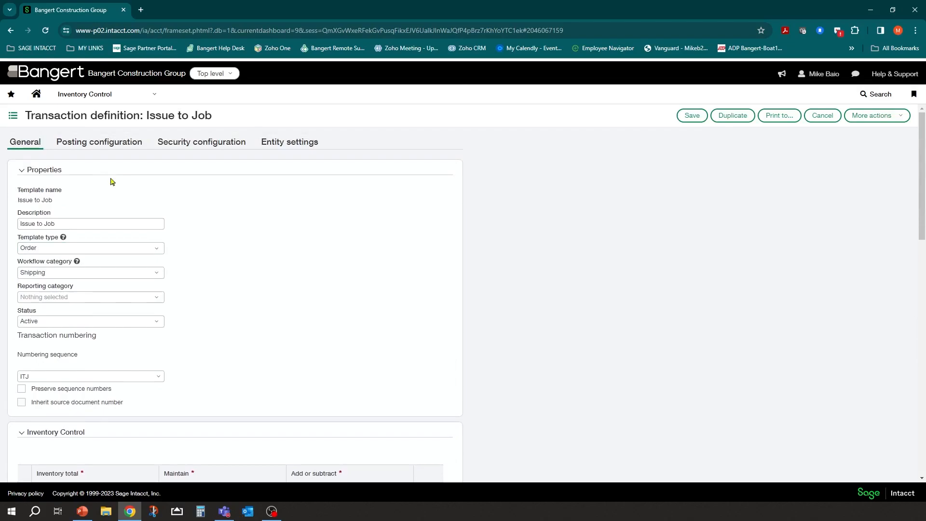
Step: Review the inventory account mapping in the posting configuration, checking the item GL group, debit or credit side and GL account
{"action": "left_click", "coordinate": [92, 144]}
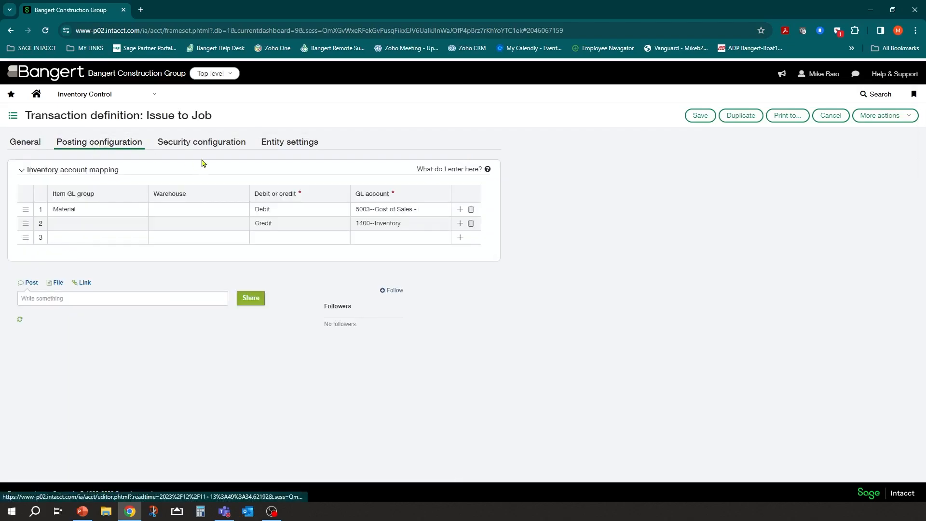
{"action": "left_click", "coordinate": [97, 208]}
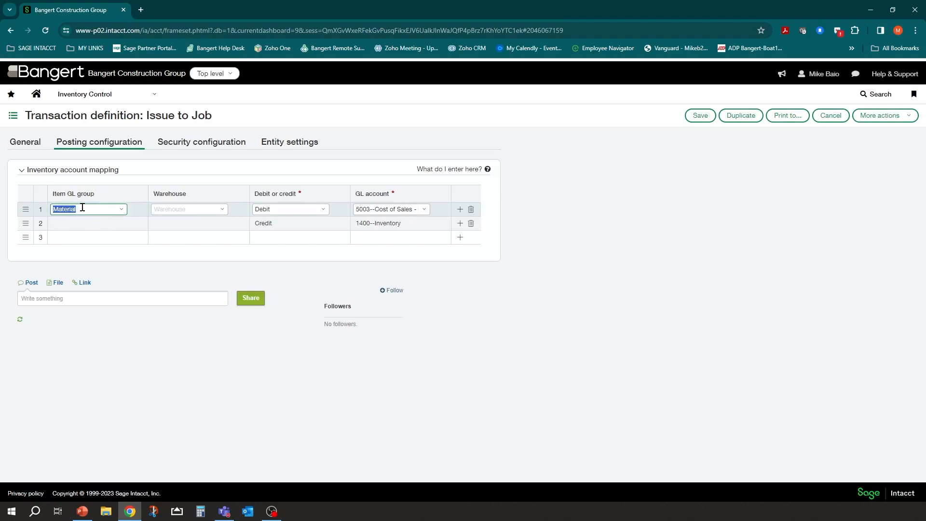
{"action": "left_click", "coordinate": [287, 209]}
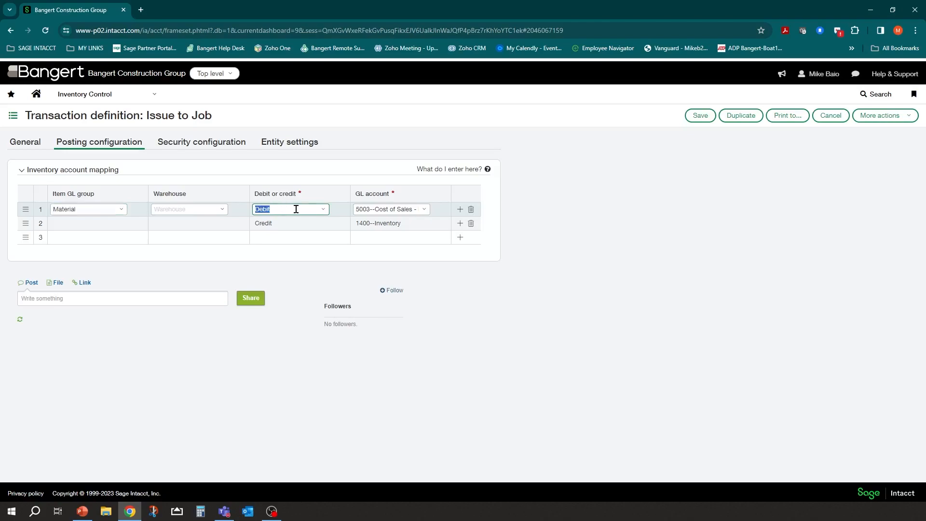
{"action": "left_click", "coordinate": [428, 208]}
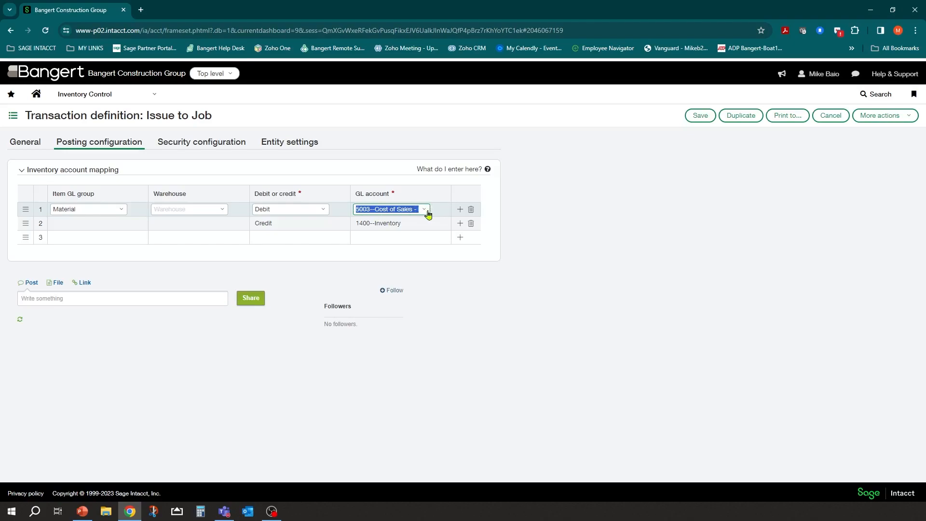
{"action": "left_click", "coordinate": [284, 222]}
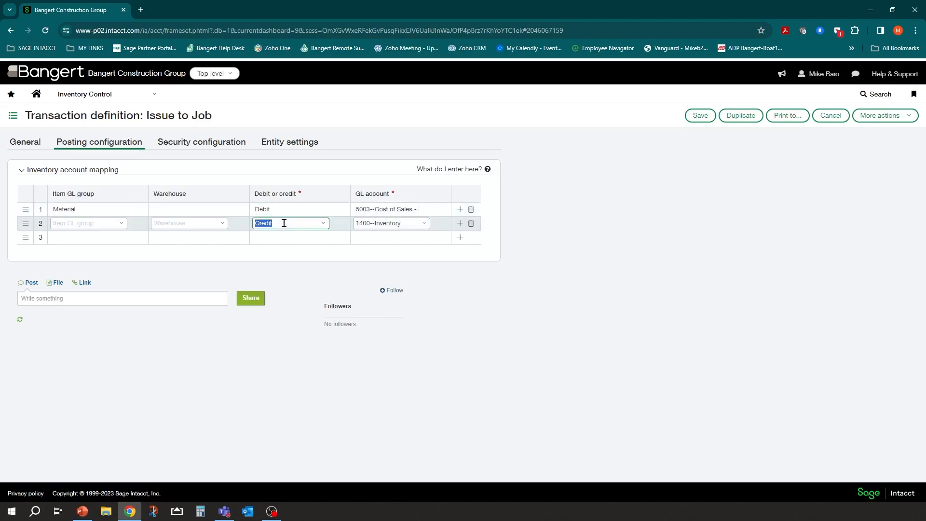
{"action": "left_click", "coordinate": [407, 223]}
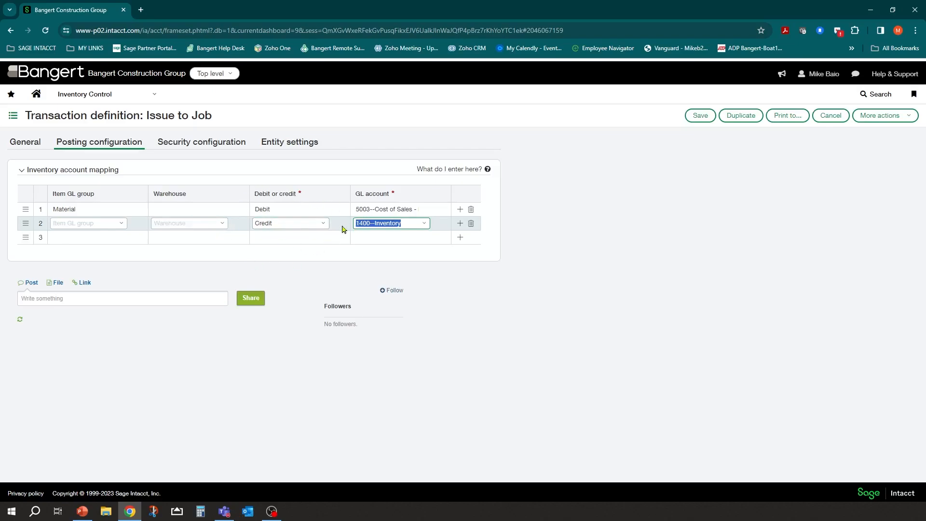
Step: Review the definition's security configuration and entity settings, and save the Issue to Job definition
{"action": "left_click", "coordinate": [215, 143]}
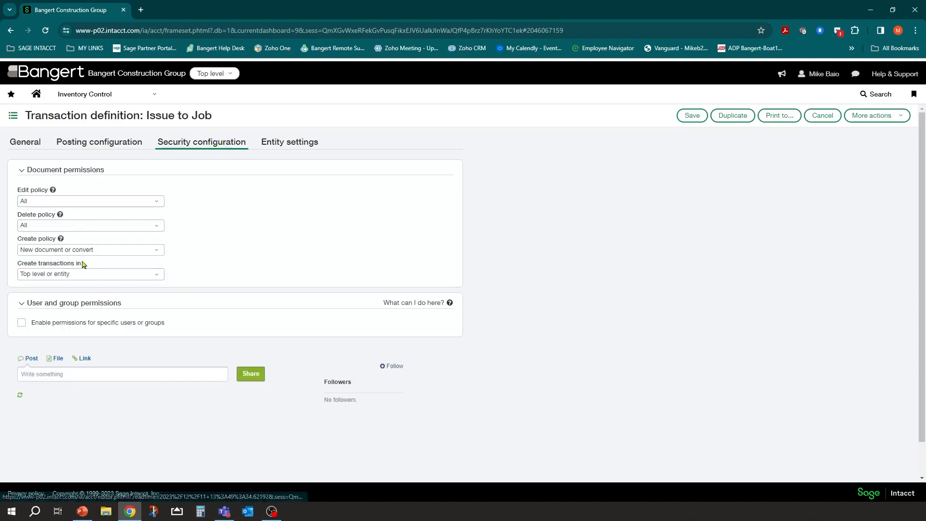
{"action": "left_click", "coordinate": [298, 142]}
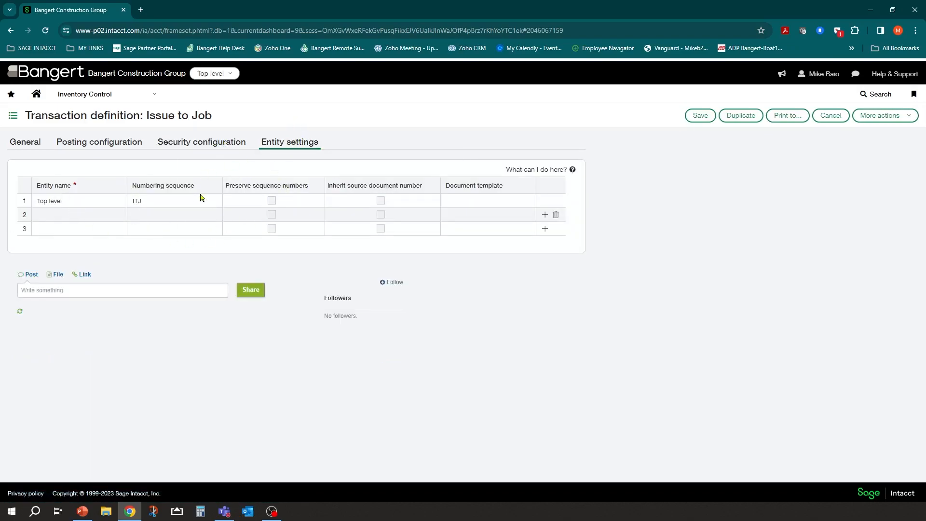
{"action": "left_click", "coordinate": [696, 117]}
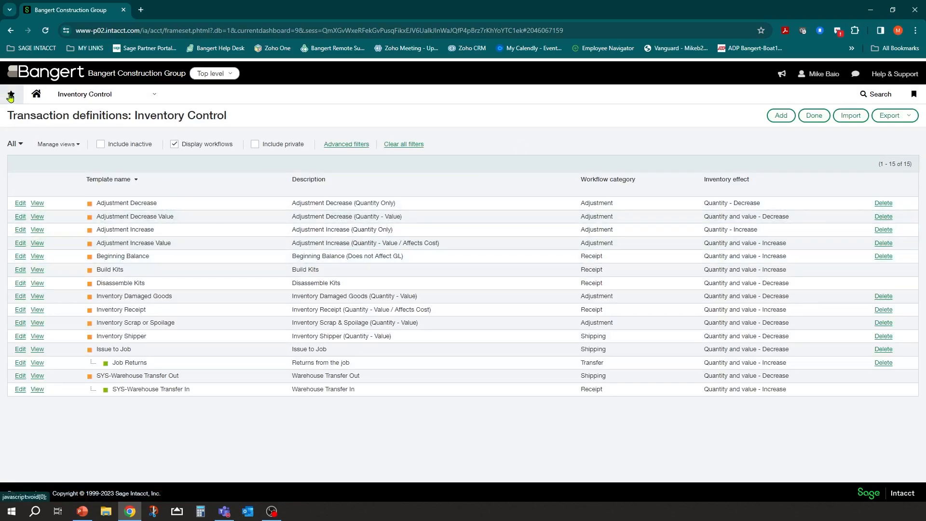
Step: Switch to the entity GC--Timberline General Construction and start a new Issue to Job transaction there
{"action": "left_click", "coordinate": [230, 75]}
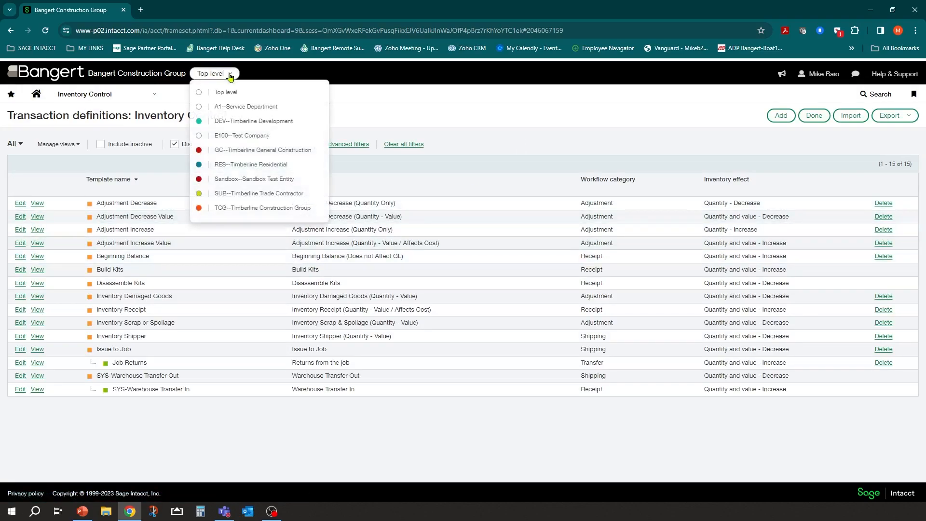
{"action": "left_click", "coordinate": [243, 152]}
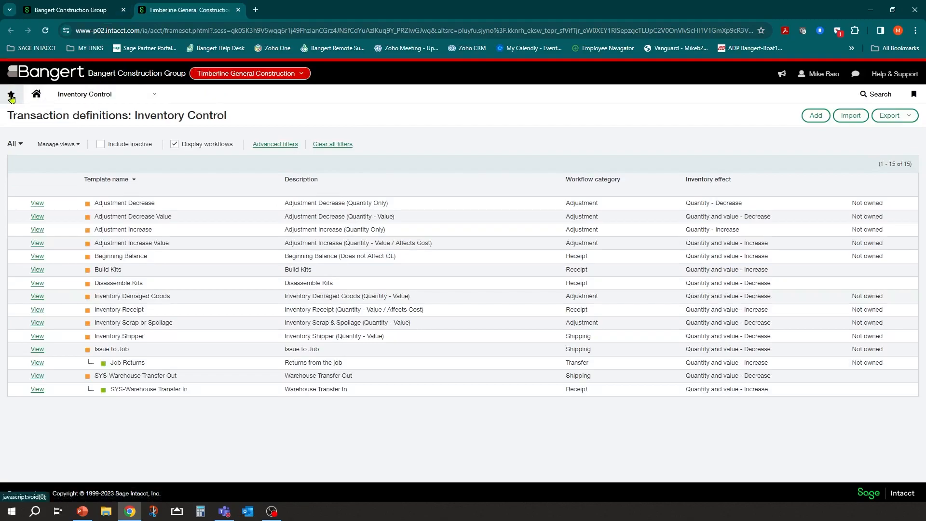
{"action": "left_click", "coordinate": [10, 95]}
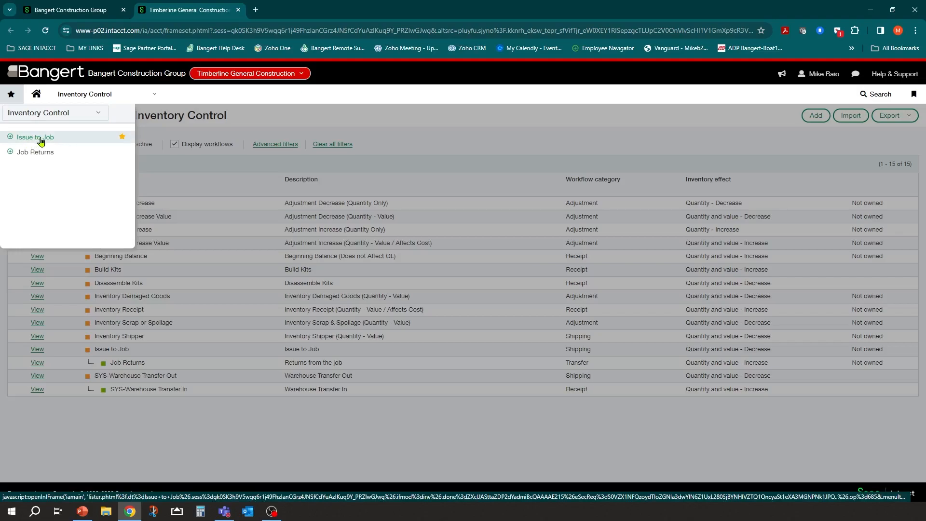
{"action": "left_click", "coordinate": [10, 138]}
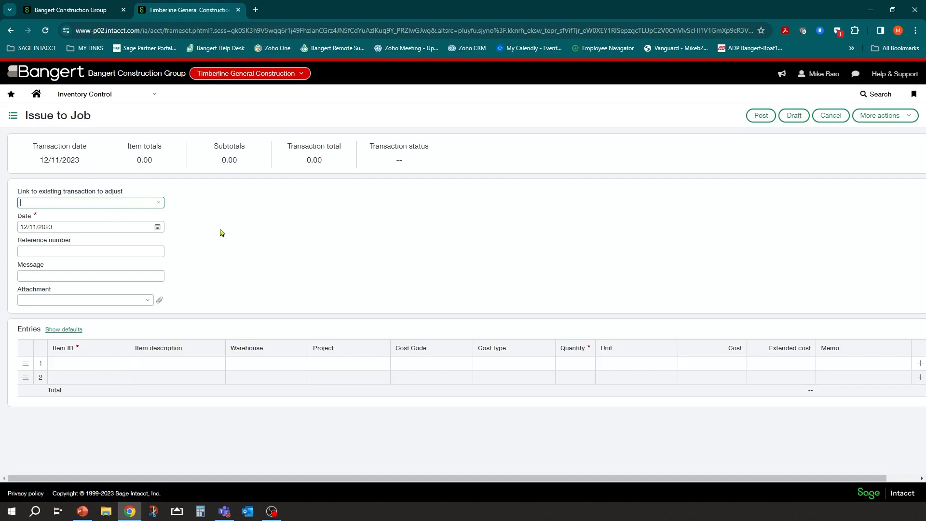
Step: Examine the header fields of the new Issue to Job transaction: date, reference number, message and attachment
{"action": "left_click", "coordinate": [111, 227]}
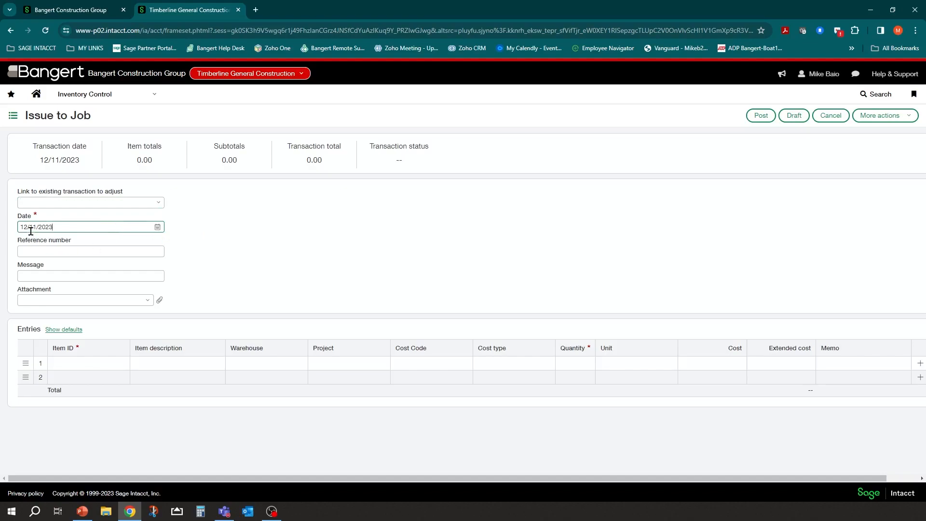
{"action": "left_click", "coordinate": [94, 252]}
{"action": "left_click", "coordinate": [88, 276]}
{"action": "left_click", "coordinate": [196, 261]}
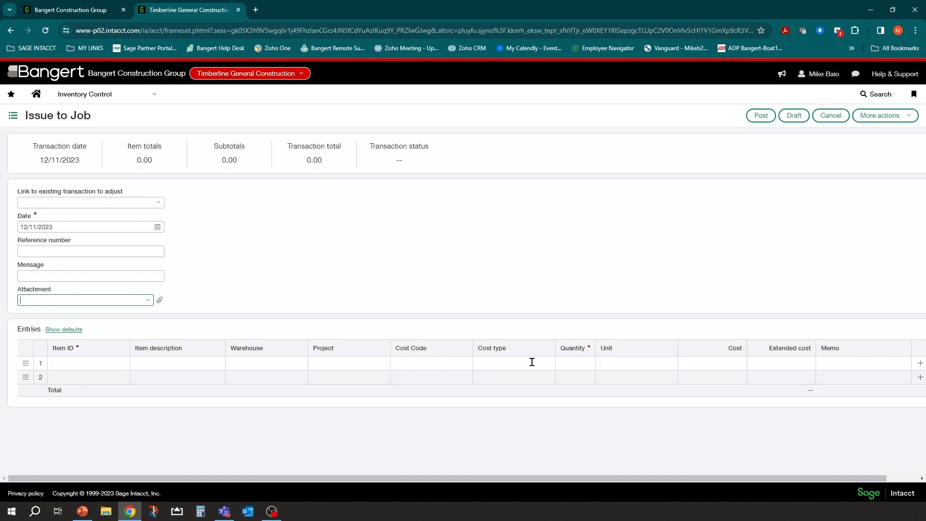
Step: Add item 2X4--2x4 Lumber to the first entry line, keeping its default description and warehouse
{"action": "left_click", "coordinate": [889, 116]}
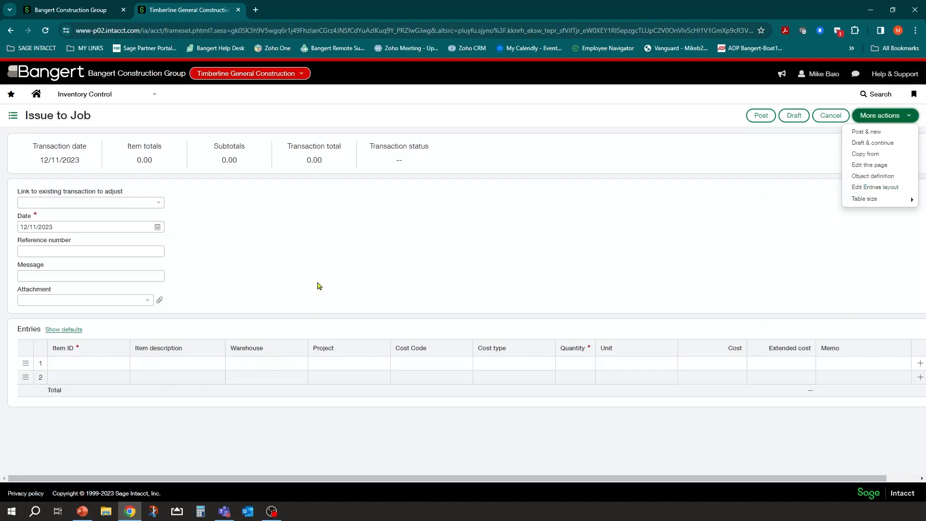
{"action": "left_click", "coordinate": [103, 363]}
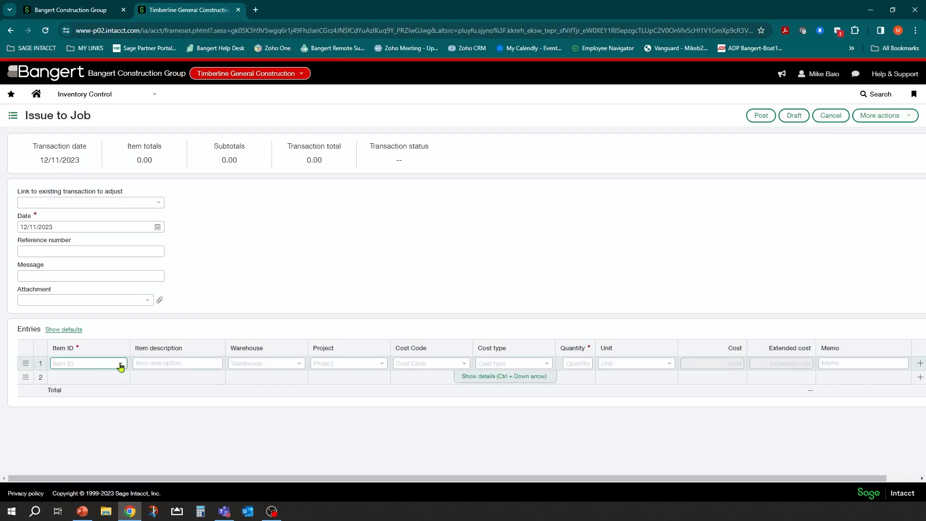
{"action": "type", "text": "2"}
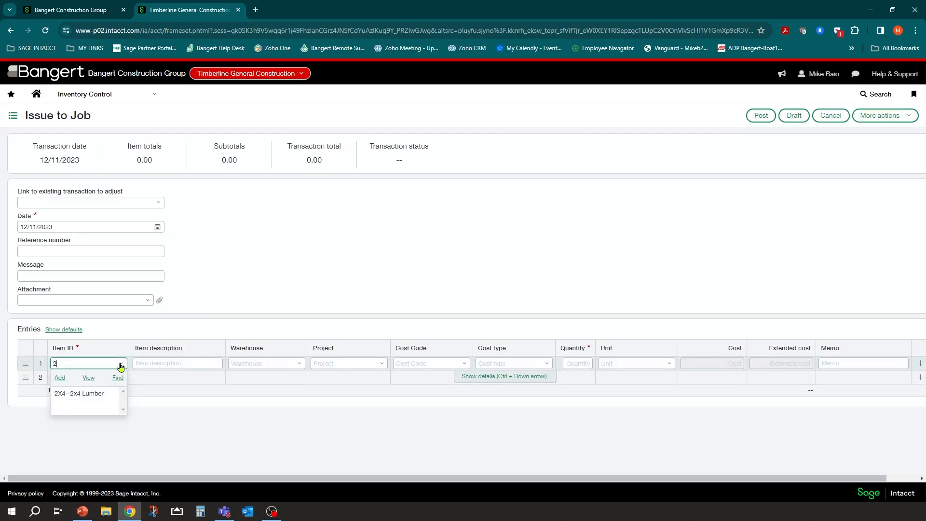
{"action": "left_click", "coordinate": [102, 394]}
{"action": "key", "text": "Tab"}
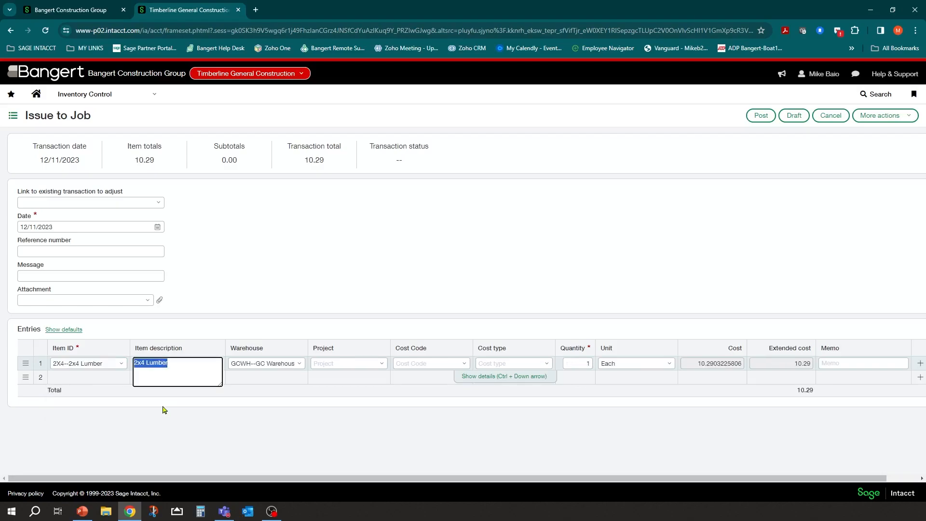
{"action": "key", "text": "Tab"}
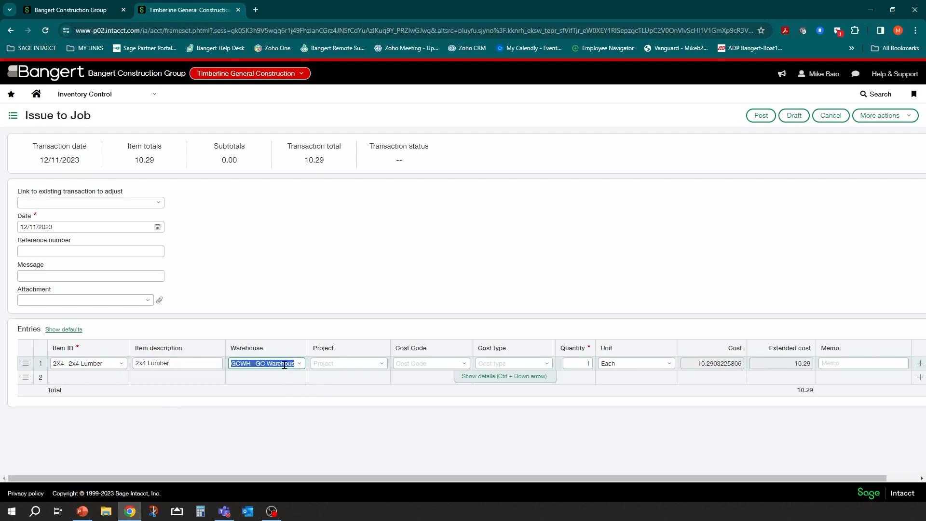
Step: Expand the lumber line's details, check the item's available quantities by warehouse, and collapse the details again
{"action": "left_click", "coordinate": [482, 382]}
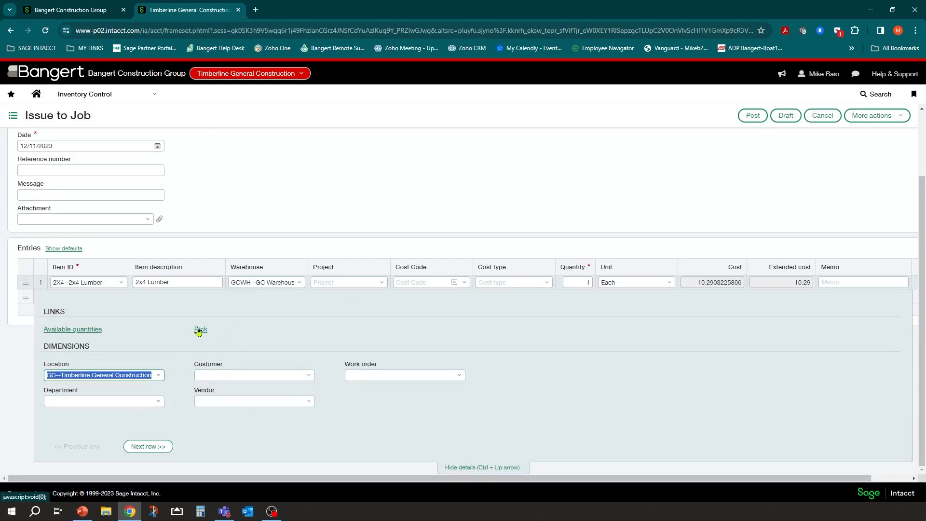
{"action": "left_click", "coordinate": [64, 331]}
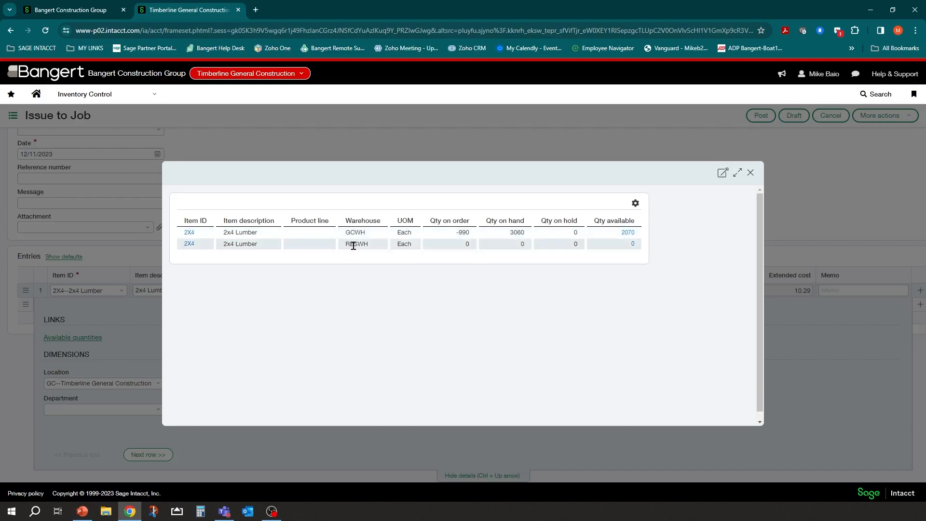
{"action": "left_click", "coordinate": [751, 173]}
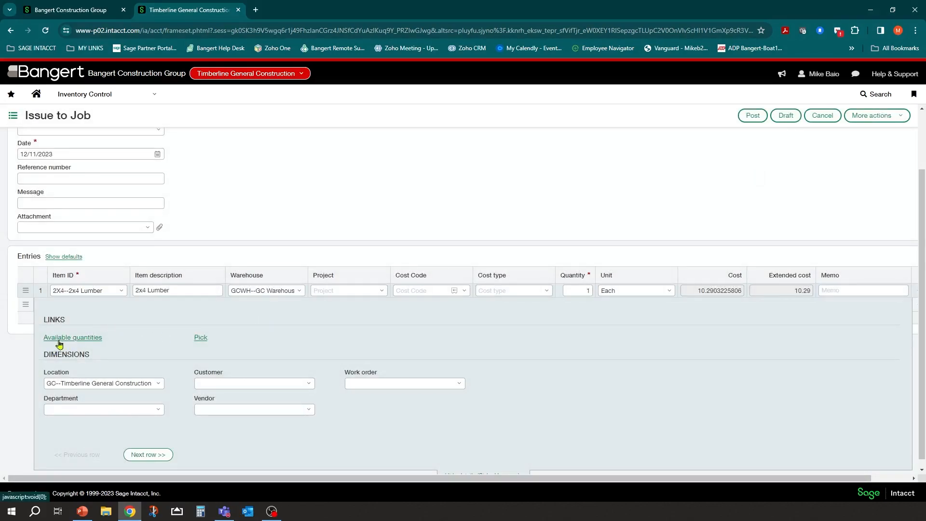
{"action": "scroll", "coordinate": [313, 376], "scroll_direction": "down", "scroll_amount": 1}
{"action": "left_click", "coordinate": [467, 468]}
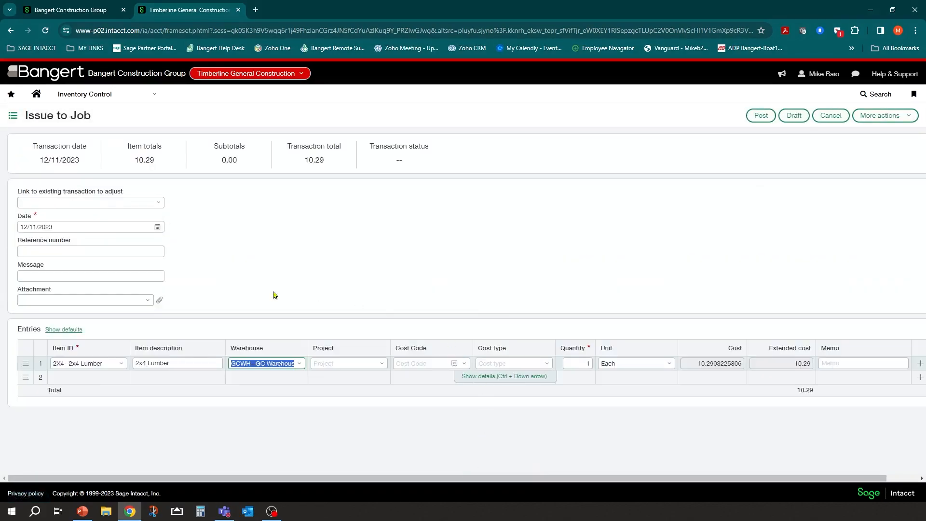
Step: Open the 2x4 Lumber item record from the entry line and review its general, inquiry and item attribute information
{"action": "left_click", "coordinate": [87, 363]}
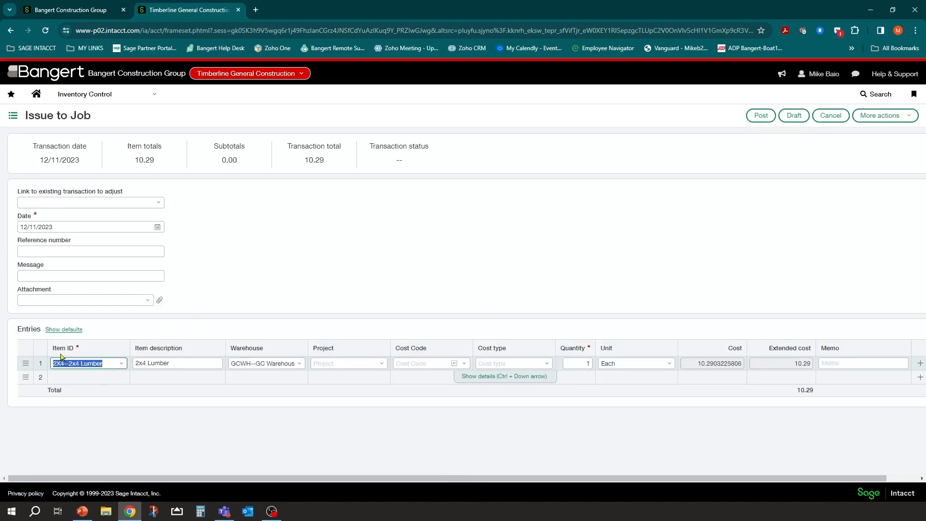
{"action": "left_click", "coordinate": [121, 365]}
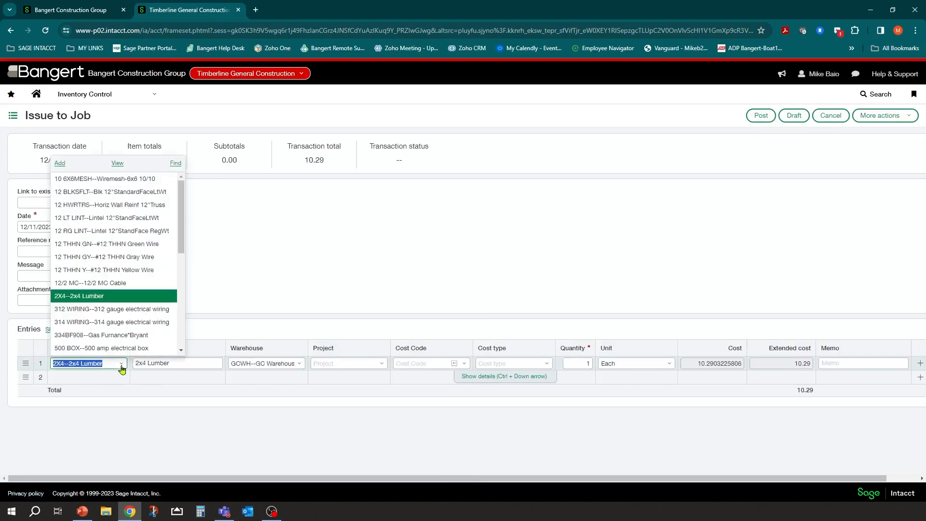
{"action": "left_click", "coordinate": [117, 163]}
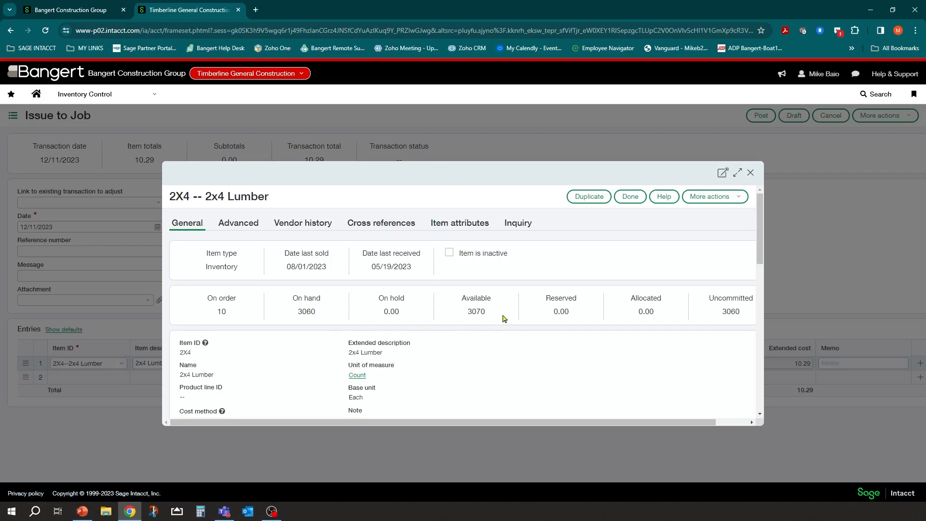
{"action": "scroll", "coordinate": [497, 316], "scroll_direction": "down", "scroll_amount": 2}
{"action": "scroll", "coordinate": [490, 314], "scroll_direction": "up", "scroll_amount": 2}
{"action": "left_click", "coordinate": [512, 227]}
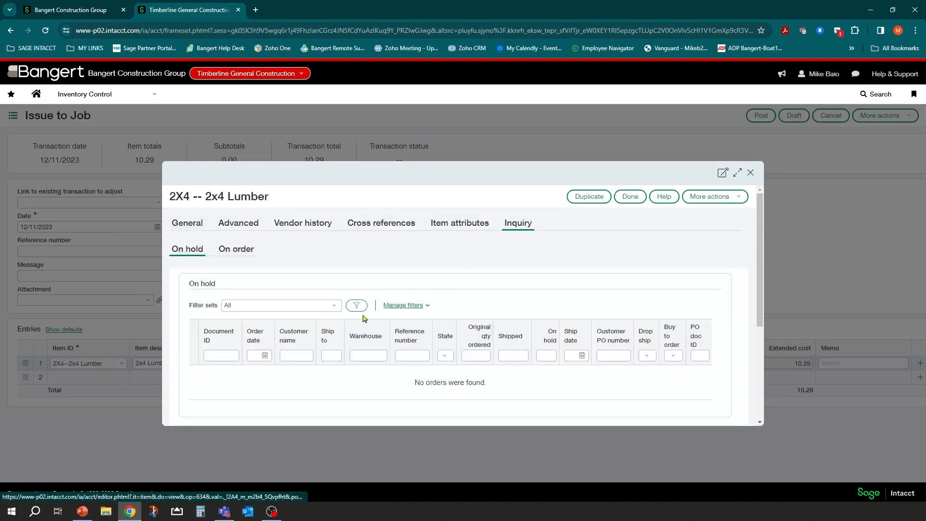
{"action": "left_click", "coordinate": [434, 226]}
{"action": "scroll", "coordinate": [396, 272], "scroll_direction": "down", "scroll_amount": 5}
{"action": "scroll", "coordinate": [395, 274], "scroll_direction": "up", "scroll_amount": 5}
Step: Review the lumber item's vendor history and replenishment settings, plus its advanced tracking options
{"action": "left_click", "coordinate": [302, 224]}
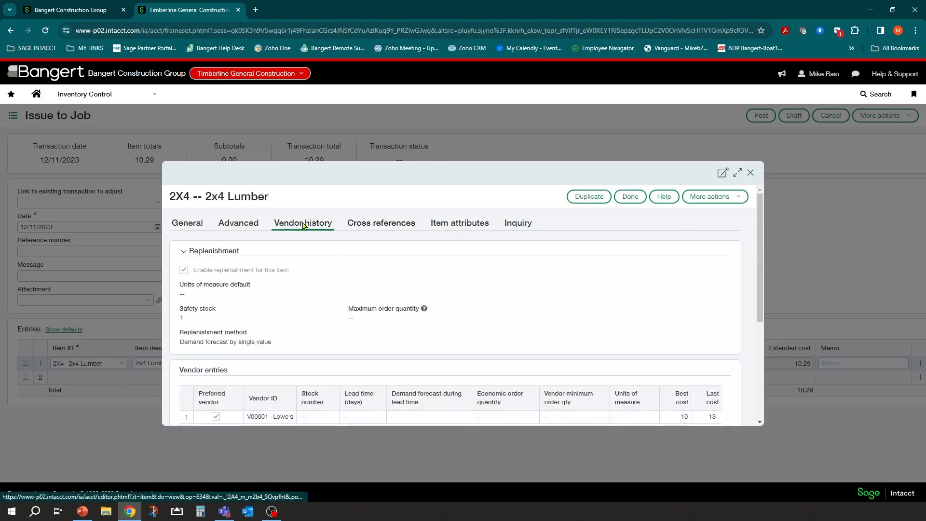
{"action": "scroll", "coordinate": [302, 285], "scroll_direction": "down", "scroll_amount": 3}
{"action": "scroll", "coordinate": [299, 290], "scroll_direction": "up", "scroll_amount": 2}
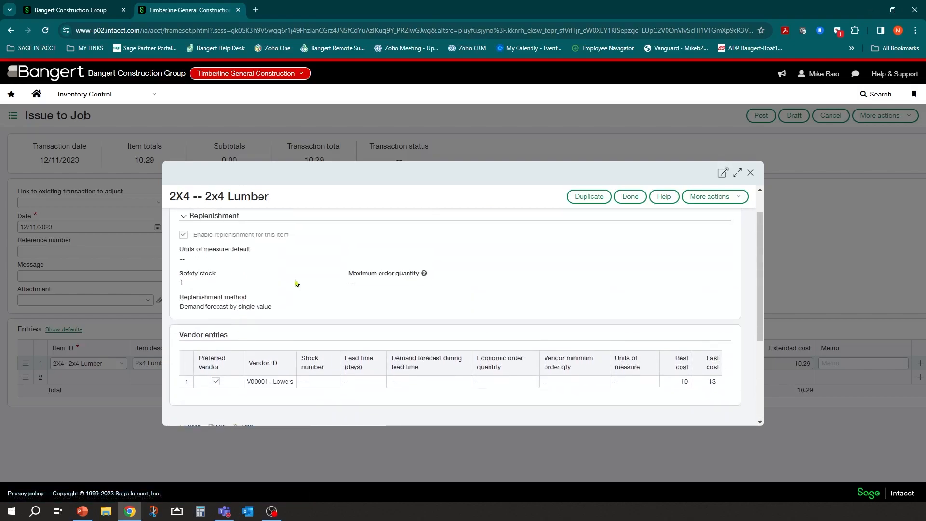
{"action": "scroll", "coordinate": [262, 244], "scroll_direction": "up", "scroll_amount": 2}
{"action": "left_click", "coordinate": [239, 223]}
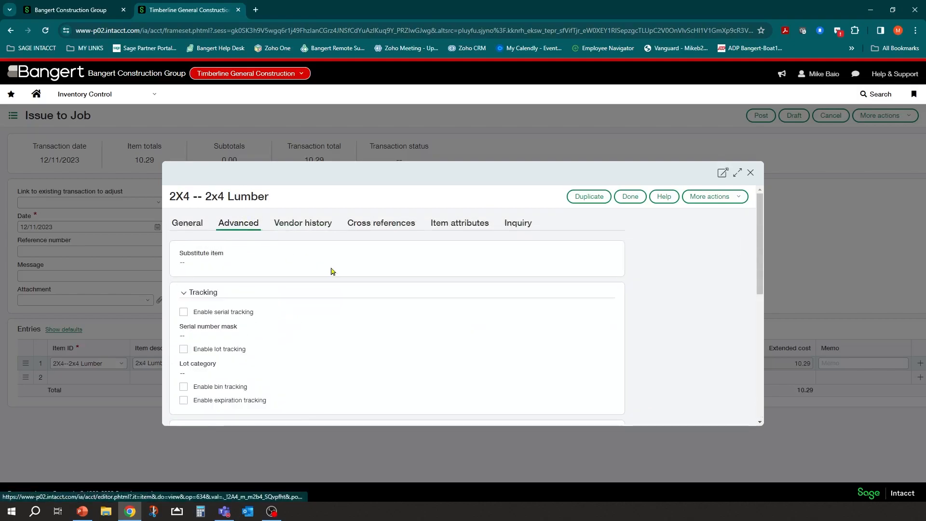
{"action": "scroll", "coordinate": [345, 289], "scroll_direction": "down", "scroll_amount": 5}
{"action": "scroll", "coordinate": [347, 291], "scroll_direction": "up", "scroll_amount": 5}
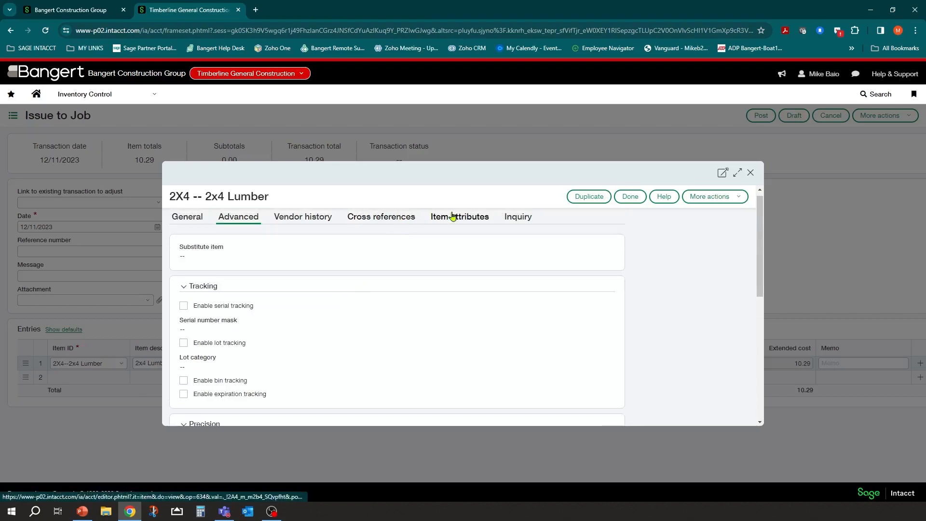
Step: Examine the lumber item's general information down to its warehouse quantities and average cost, and close the item record
{"action": "left_click", "coordinate": [183, 218]}
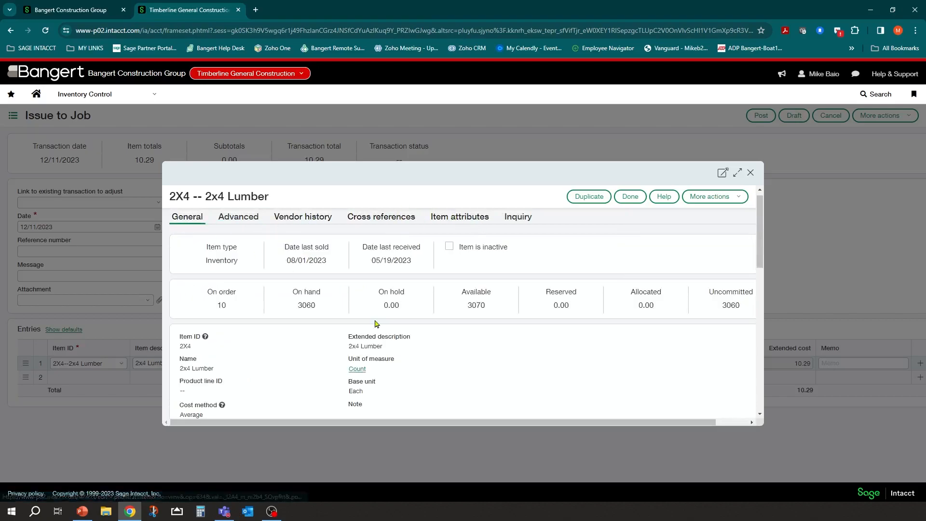
{"action": "scroll", "coordinate": [405, 309], "scroll_direction": "down", "scroll_amount": 5}
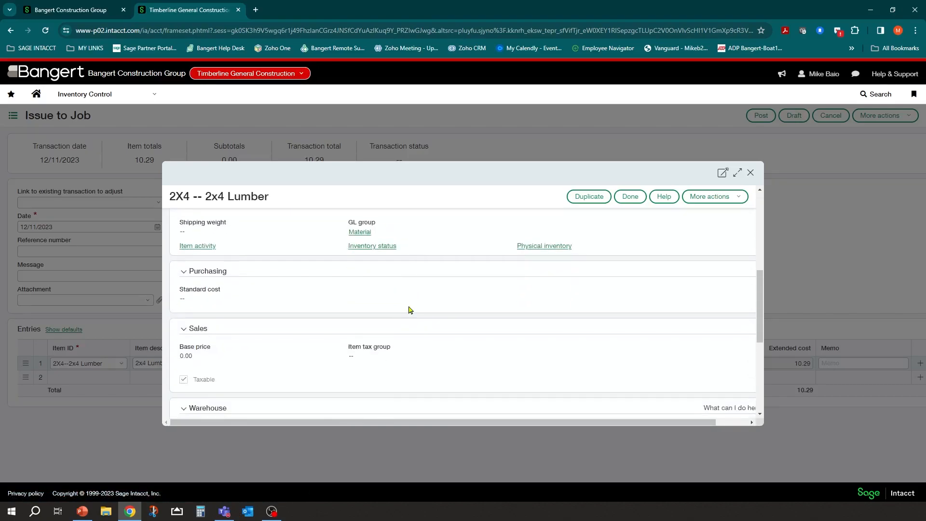
{"action": "scroll", "coordinate": [409, 309], "scroll_direction": "down", "scroll_amount": 4}
{"action": "scroll", "coordinate": [338, 309], "scroll_direction": "up", "scroll_amount": 1}
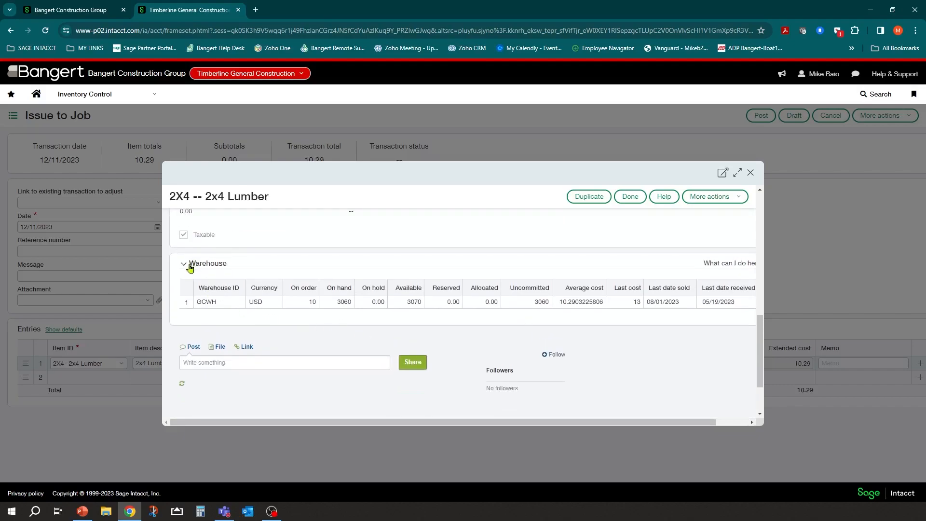
{"action": "scroll", "coordinate": [191, 261], "scroll_direction": "up", "scroll_amount": 8}
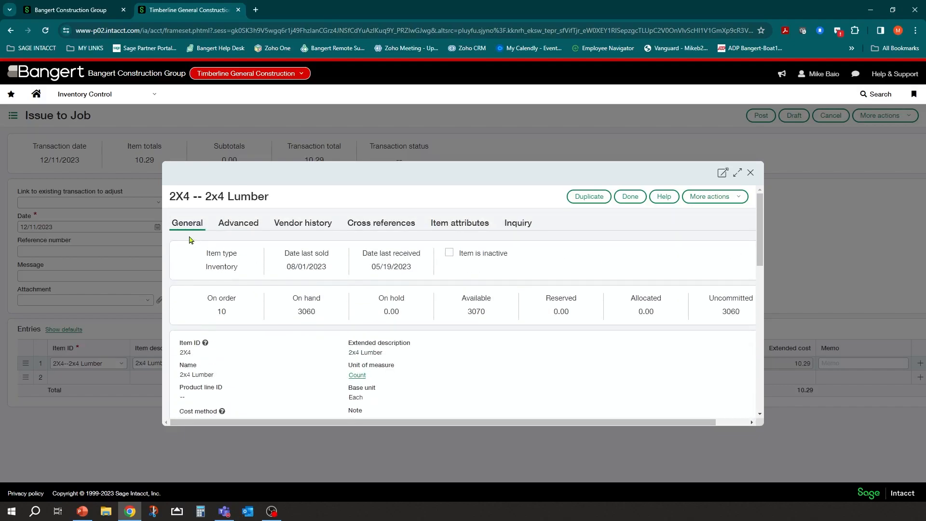
{"action": "scroll", "coordinate": [217, 261], "scroll_direction": "down", "scroll_amount": 8}
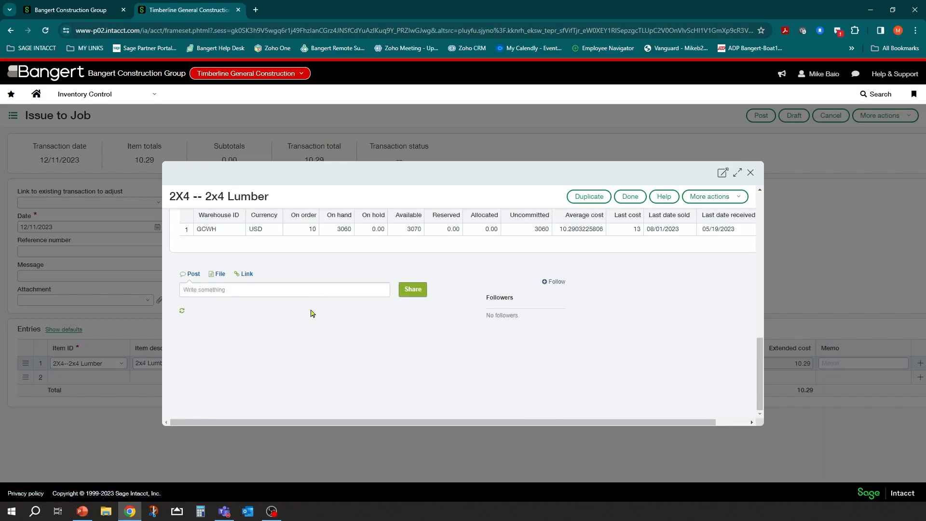
{"action": "scroll", "coordinate": [311, 314], "scroll_direction": "up", "scroll_amount": 2}
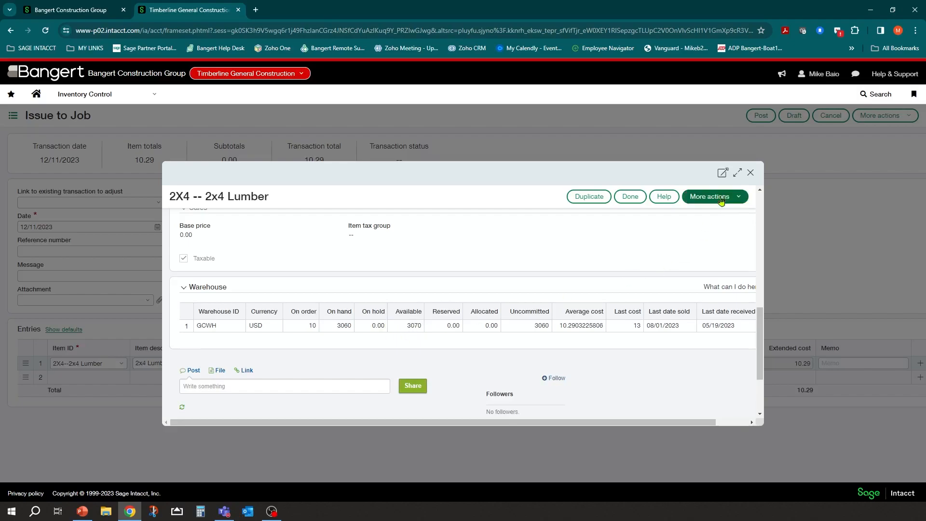
{"action": "left_click", "coordinate": [750, 173]}
Step: Assign project 20-003--Fullerton Warehouse - San Antonio to the lumber line
{"action": "left_click", "coordinate": [325, 366]}
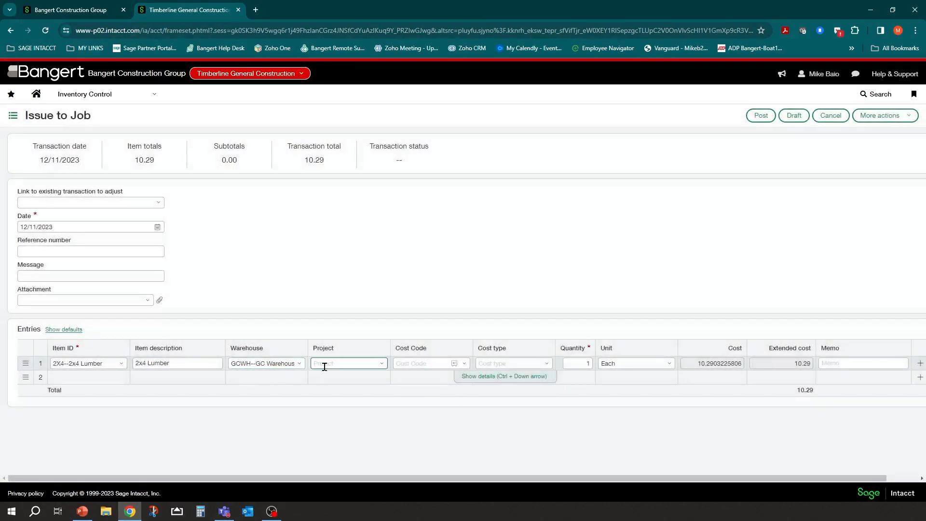
{"action": "left_click", "coordinate": [383, 365]}
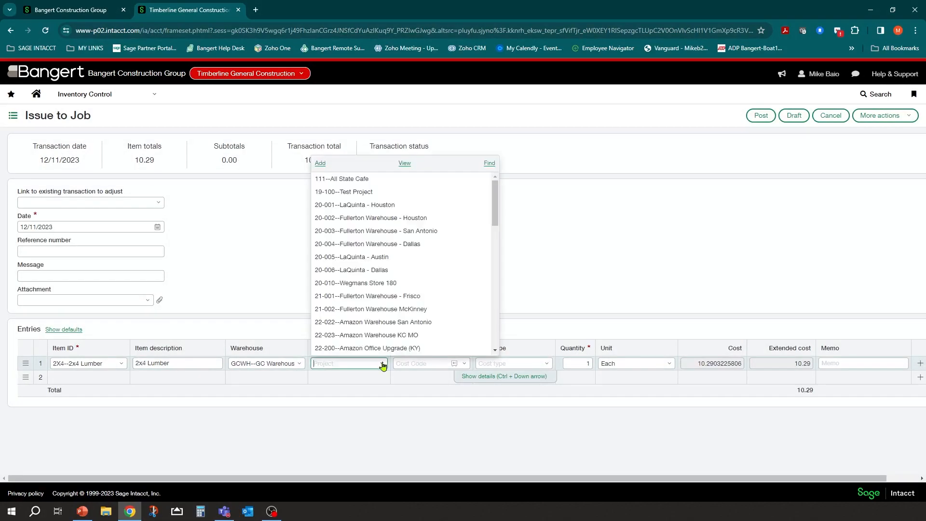
{"action": "left_click", "coordinate": [391, 232]}
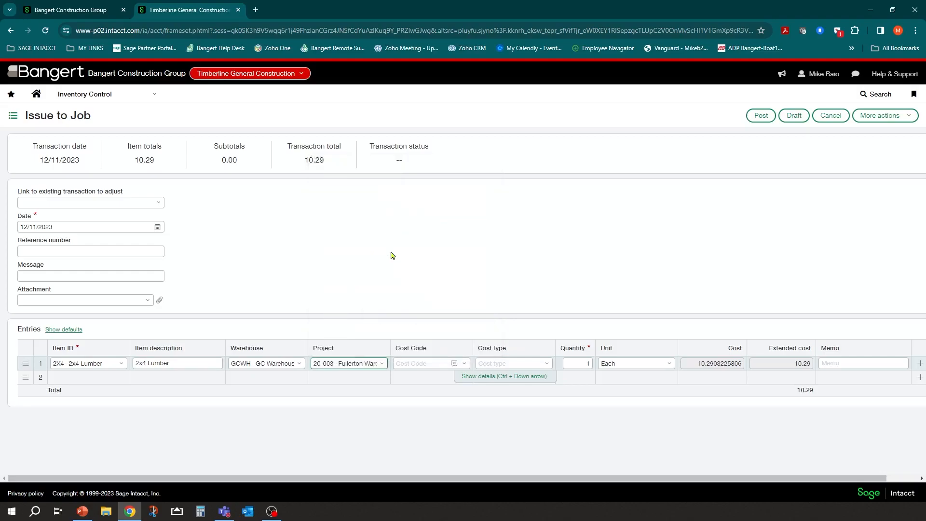
{"action": "type", "text": "`"}
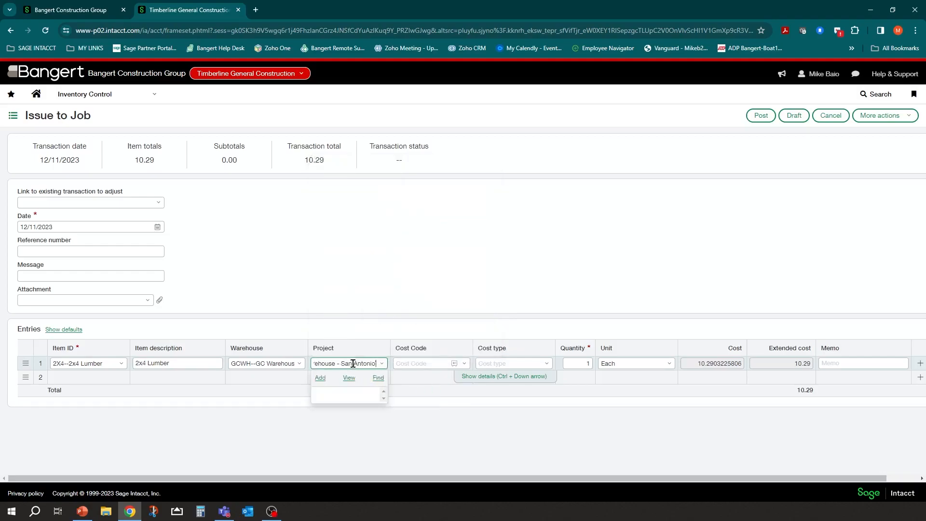
{"action": "key", "text": "BackSpace"}
{"action": "key", "text": "Tab"}
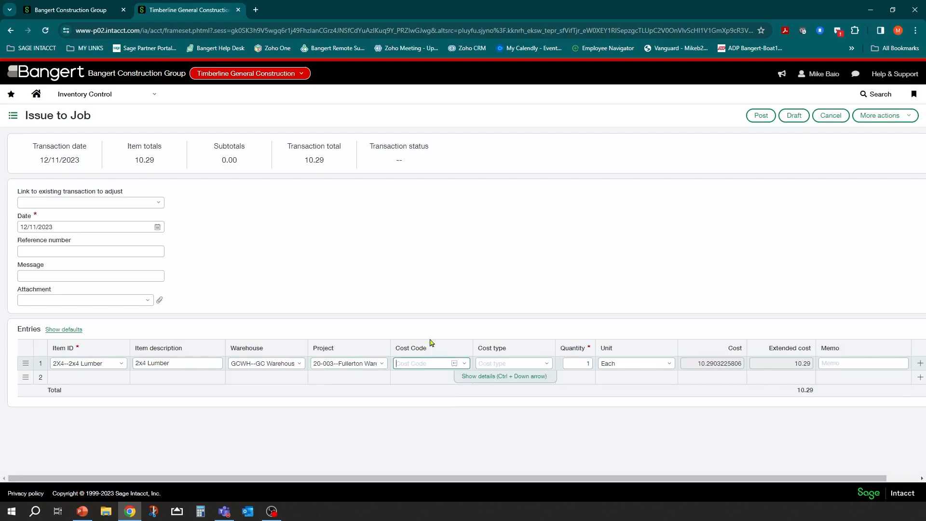
Step: Set the lumber line's cost code to G06-050--Fasteners and its cost type to MAT--Materials
{"action": "left_click", "coordinate": [464, 363]}
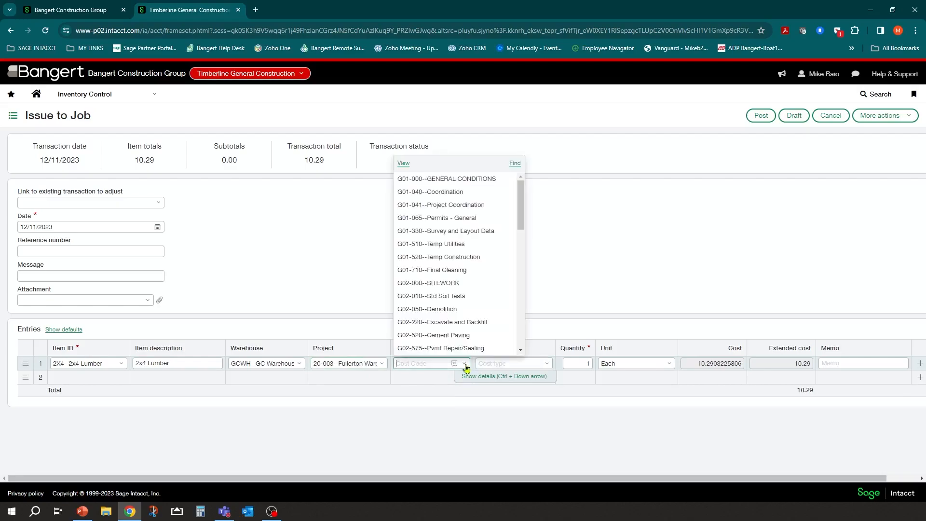
{"action": "scroll", "coordinate": [469, 309], "scroll_direction": "down", "scroll_amount": 8}
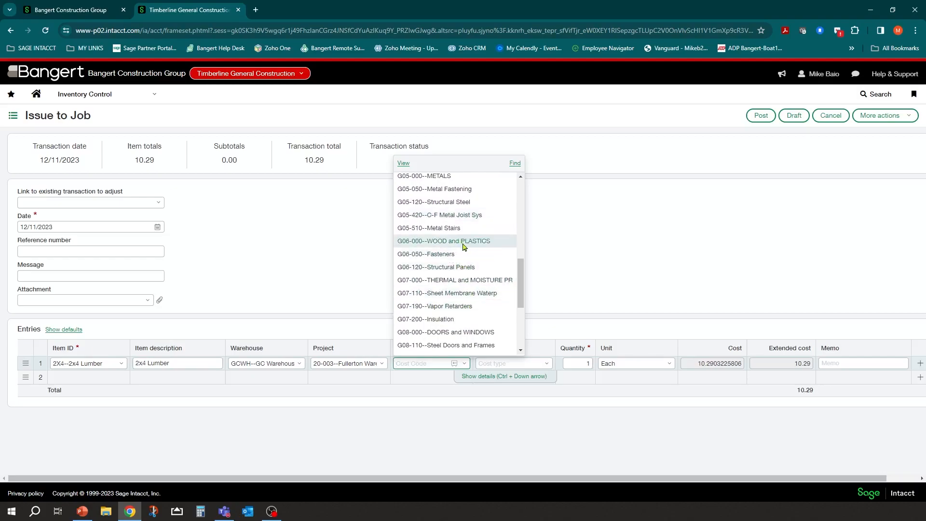
{"action": "left_click", "coordinate": [432, 254]}
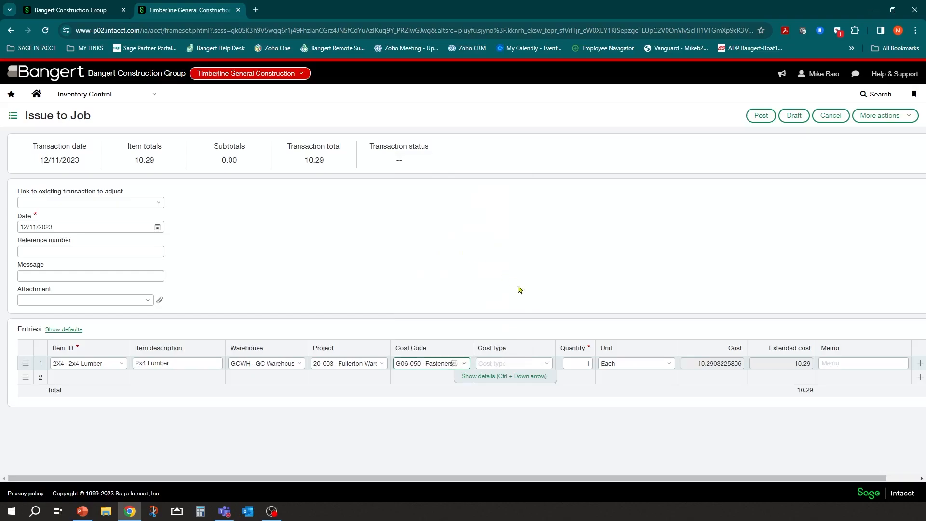
{"action": "left_click", "coordinate": [550, 368]}
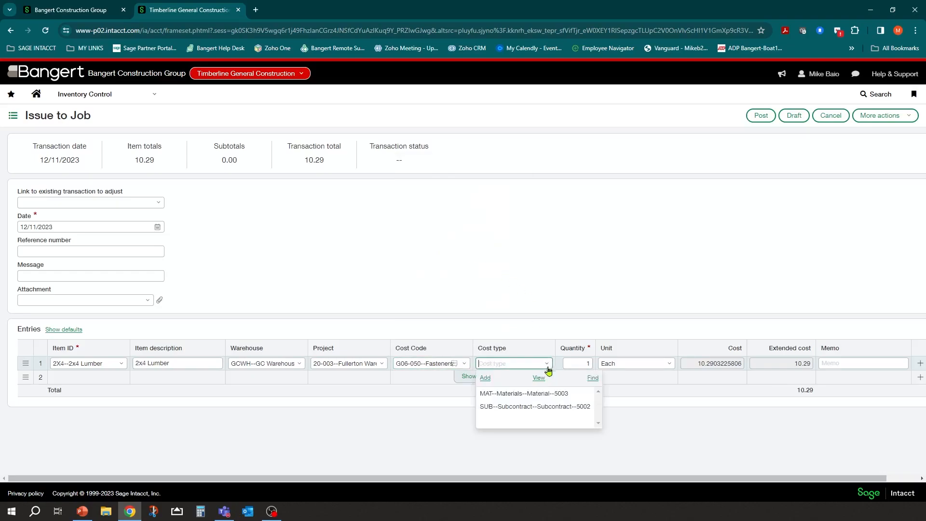
{"action": "left_click", "coordinate": [530, 394]}
Step: Set the lumber line's quantity to 100, keep the unit Each, and move on to the memo
{"action": "key", "text": "Tab"}
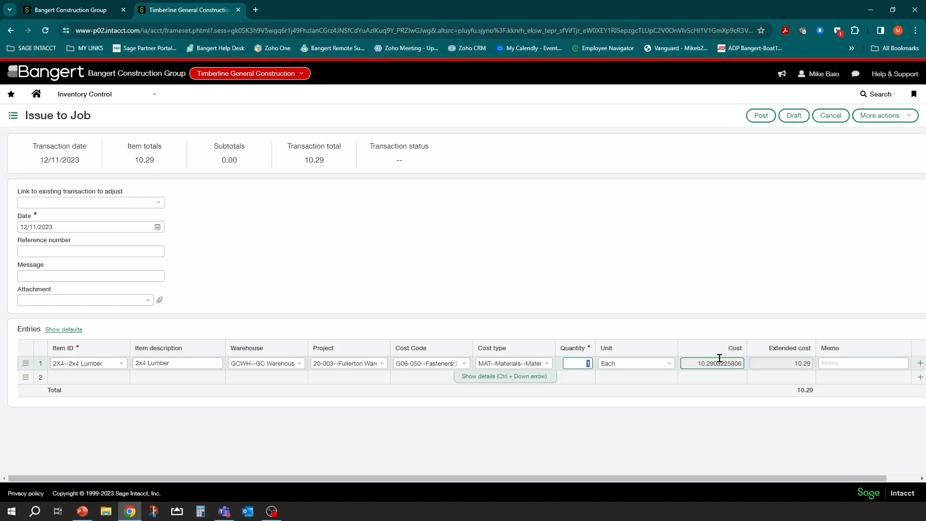
{"action": "key", "text": "Tab"}
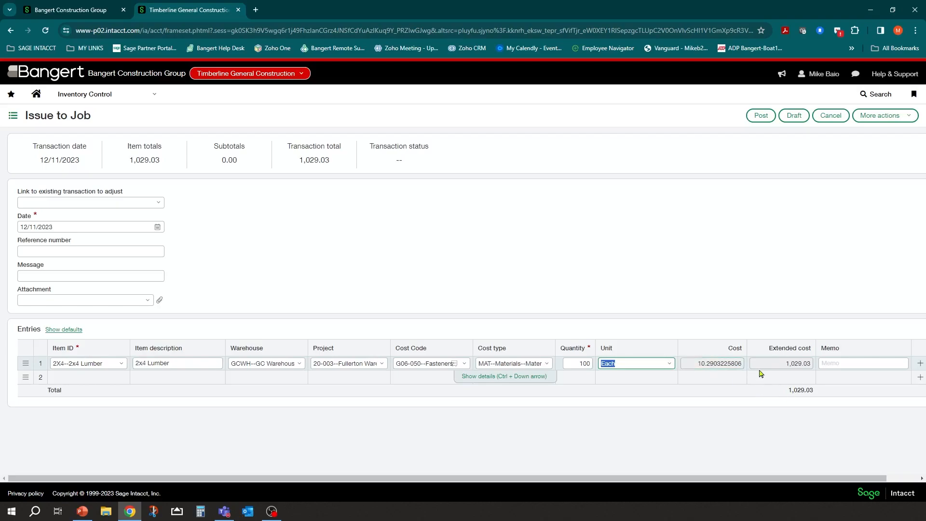
{"action": "scroll", "coordinate": [771, 386], "scroll_direction": "right", "scroll_amount": 2}
{"action": "key", "text": "Tab"}
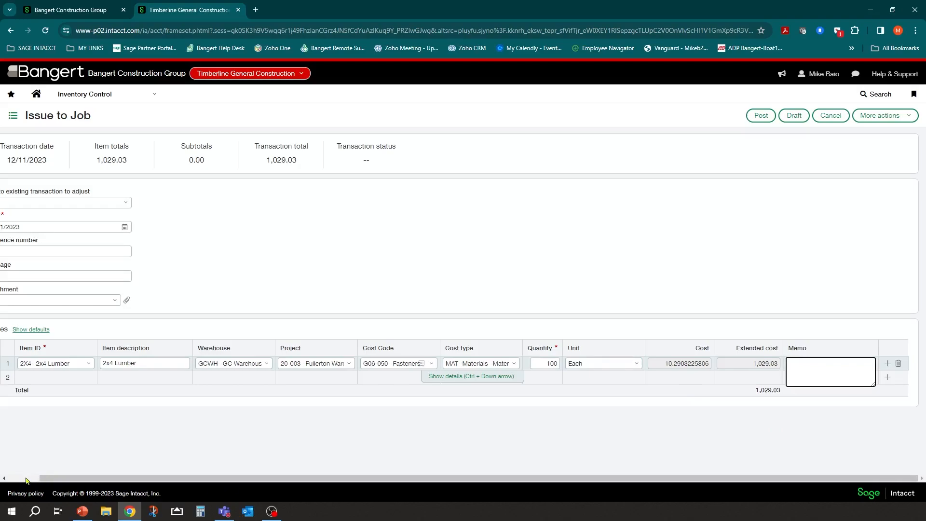
Step: Change the lumber line's quantity to 199 and post the Issue to Job transaction
{"action": "left_click", "coordinate": [543, 364]}
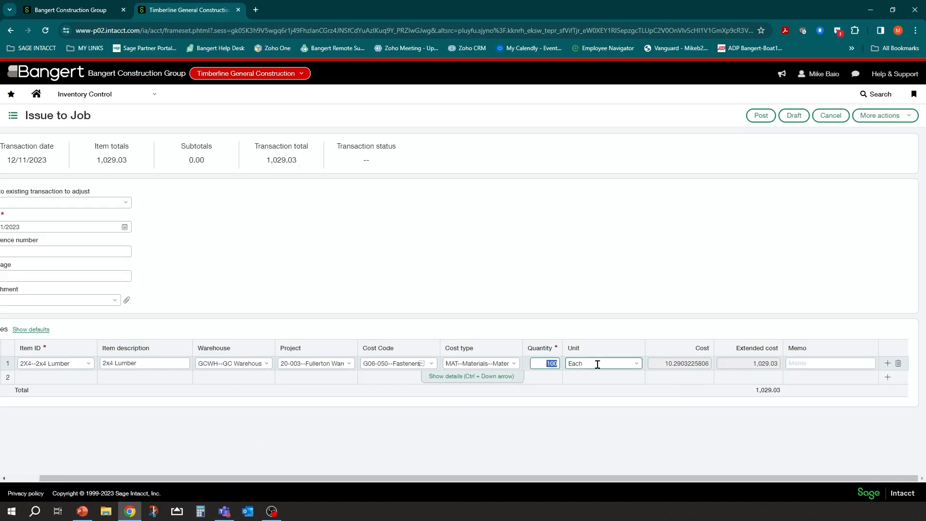
{"action": "type", "text": "199"}
{"action": "key", "text": "Tab"}
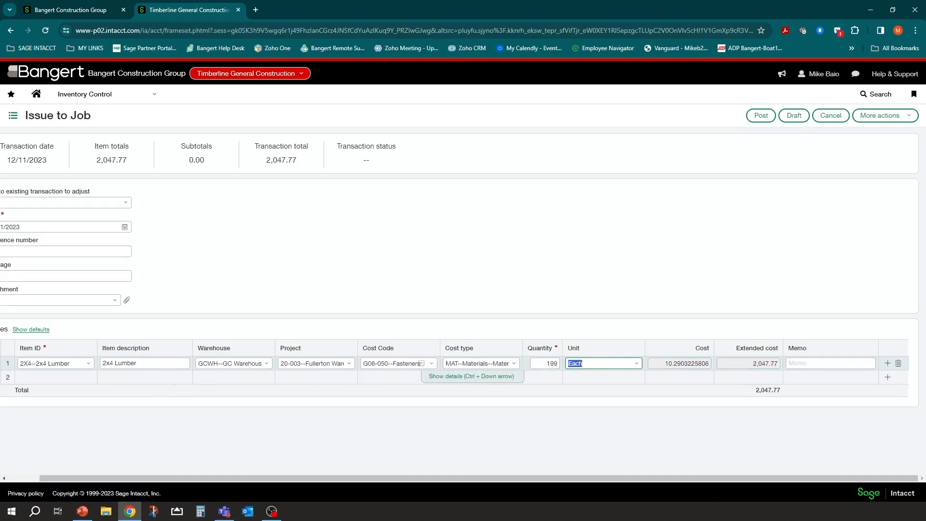
{"action": "left_click", "coordinate": [27, 478]}
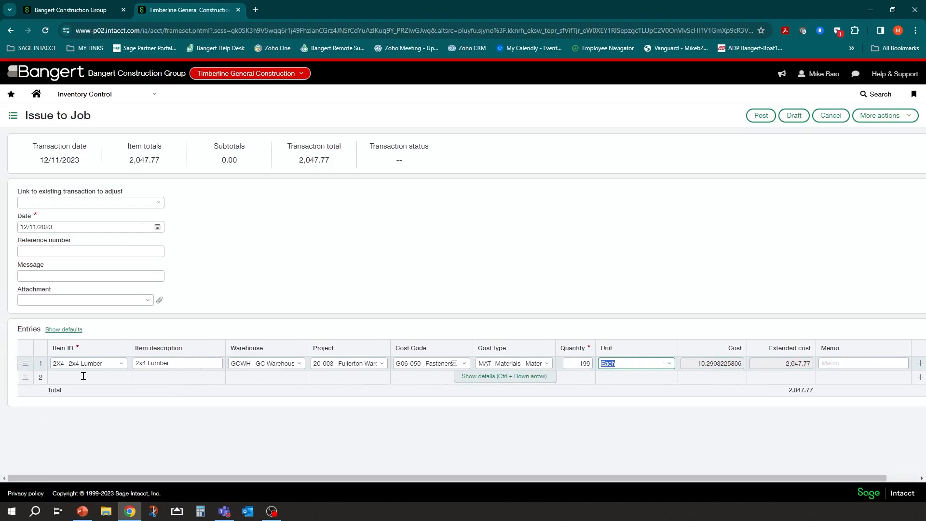
{"action": "left_click", "coordinate": [762, 118]}
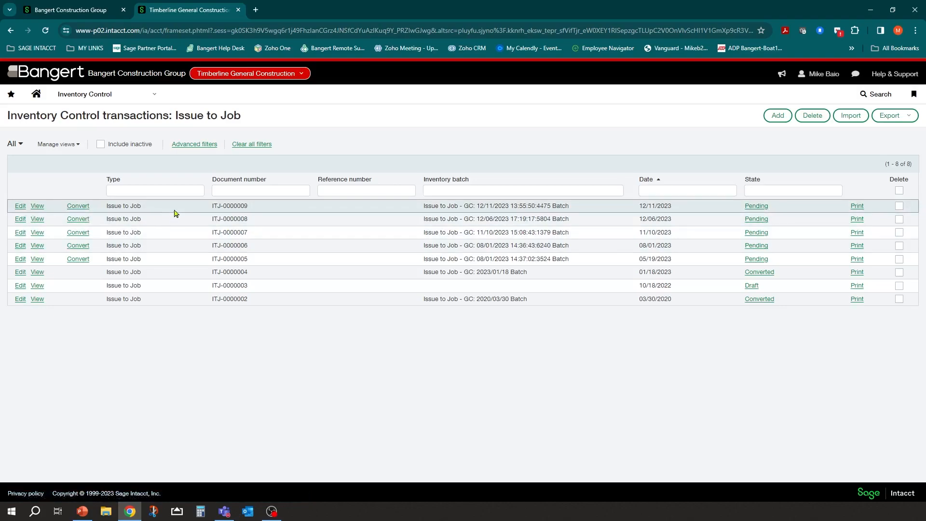
Step: Examine the posting details, journal entry lines and history of Issue to Job ITJ-0000009, and close the record
{"action": "left_click", "coordinate": [37, 207]}
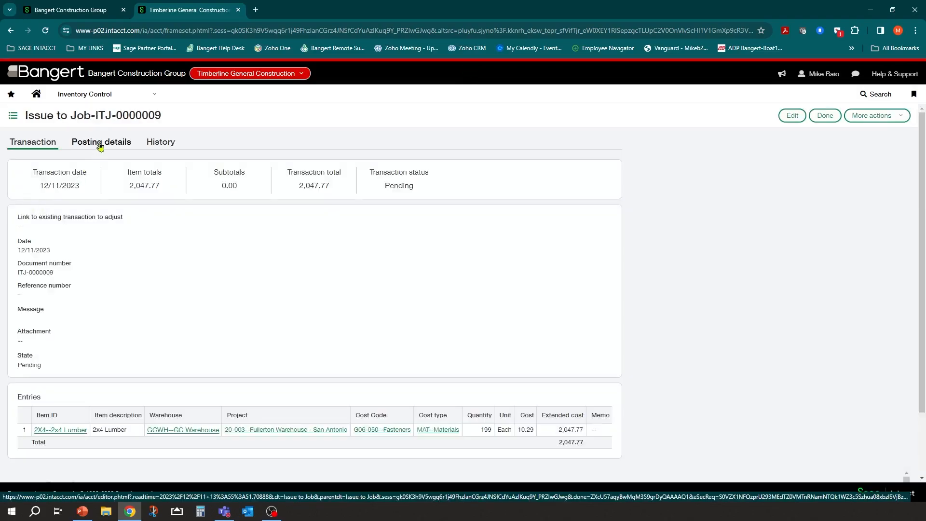
{"action": "left_click", "coordinate": [102, 144]}
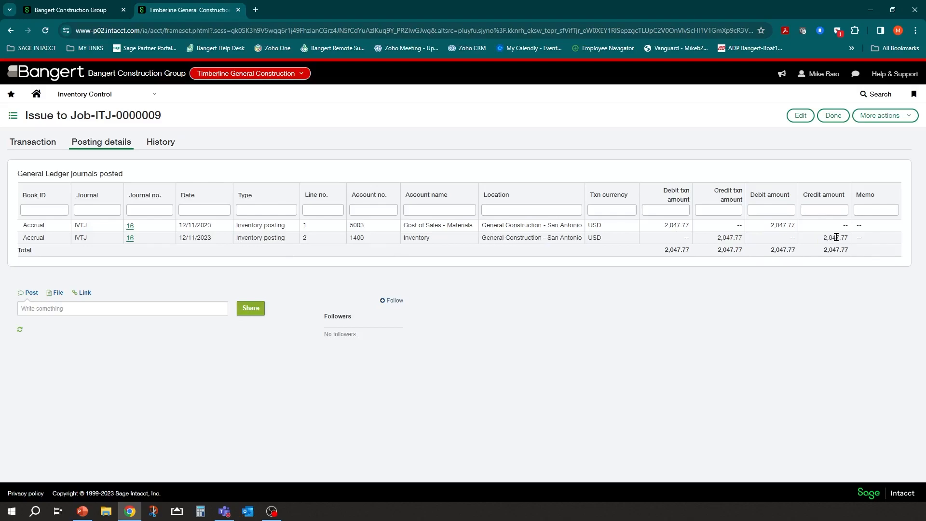
{"action": "left_click", "coordinate": [131, 226]}
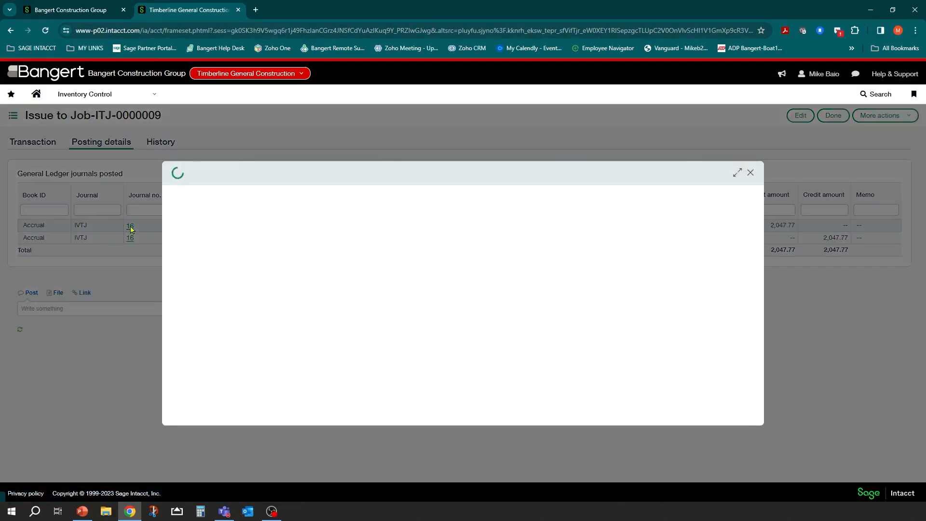
{"action": "scroll", "coordinate": [343, 270], "scroll_direction": "down", "scroll_amount": 2}
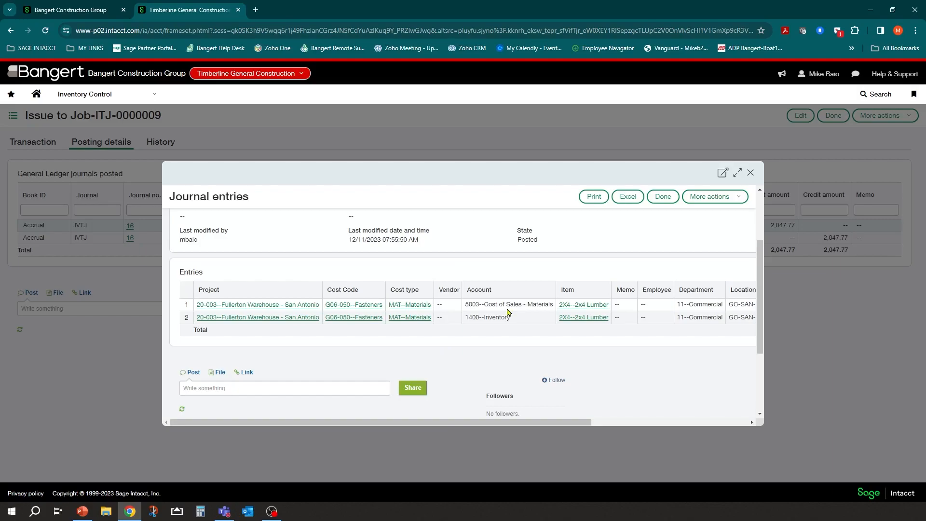
{"action": "left_click", "coordinate": [730, 424]}
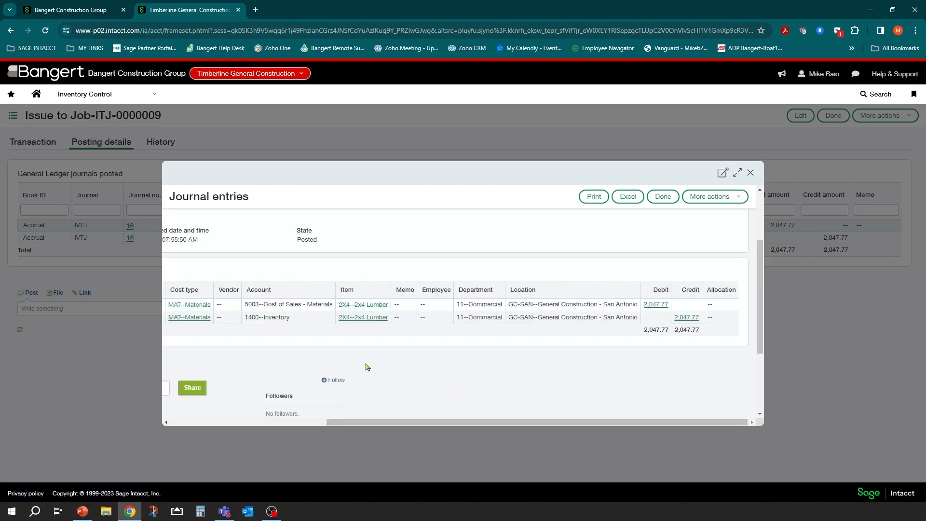
{"action": "left_click", "coordinate": [179, 423]}
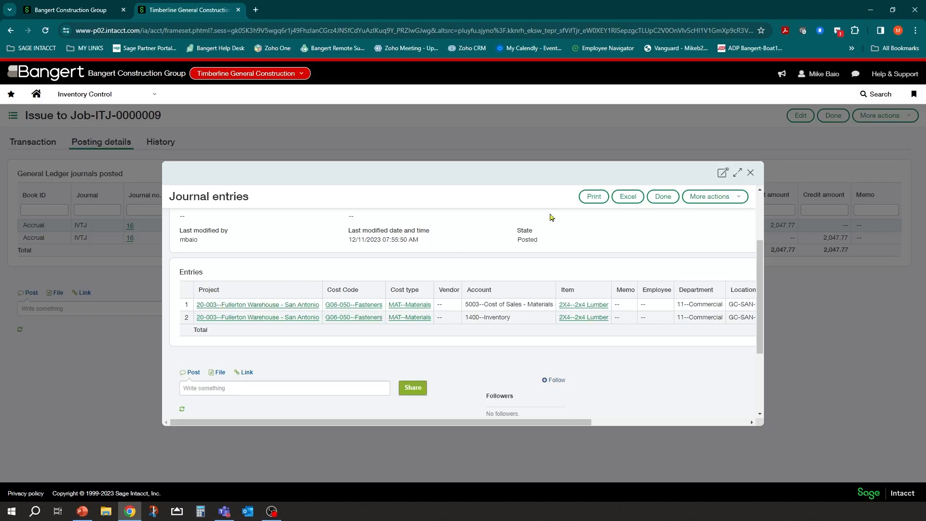
{"action": "left_click", "coordinate": [751, 174]}
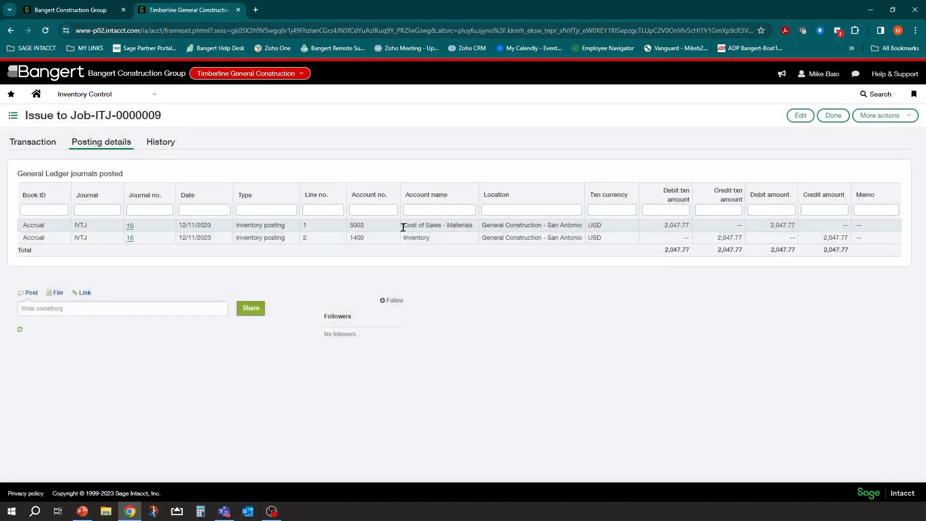
{"action": "left_click", "coordinate": [161, 142]}
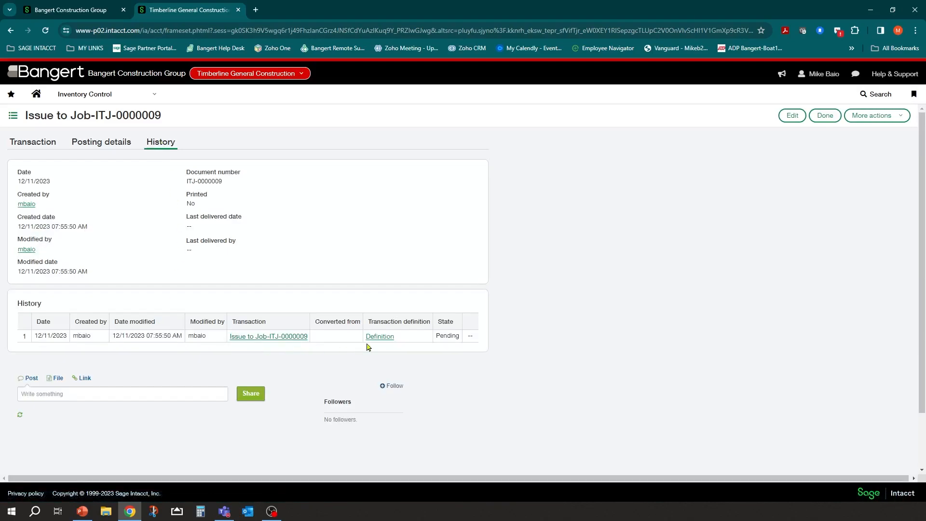
{"action": "left_click", "coordinate": [823, 117]}
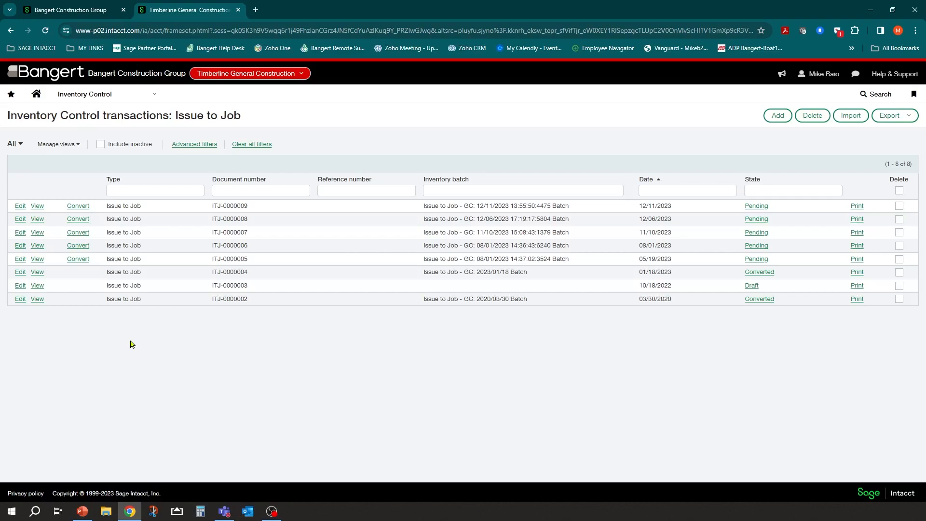
Step: Look through the Adjustment, Transfer and Shipping transaction types available in Inventory Control from the home page
{"action": "left_click", "coordinate": [37, 94]}
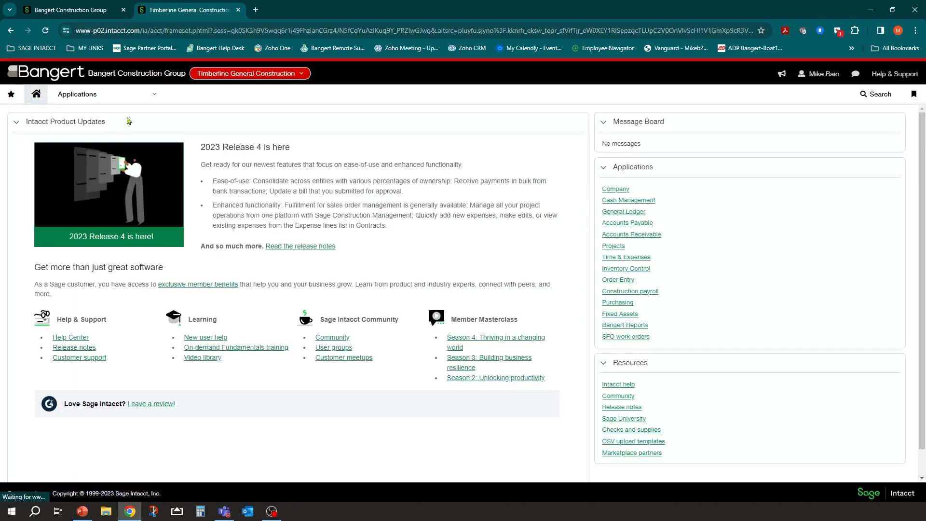
{"action": "left_click", "coordinate": [155, 96]}
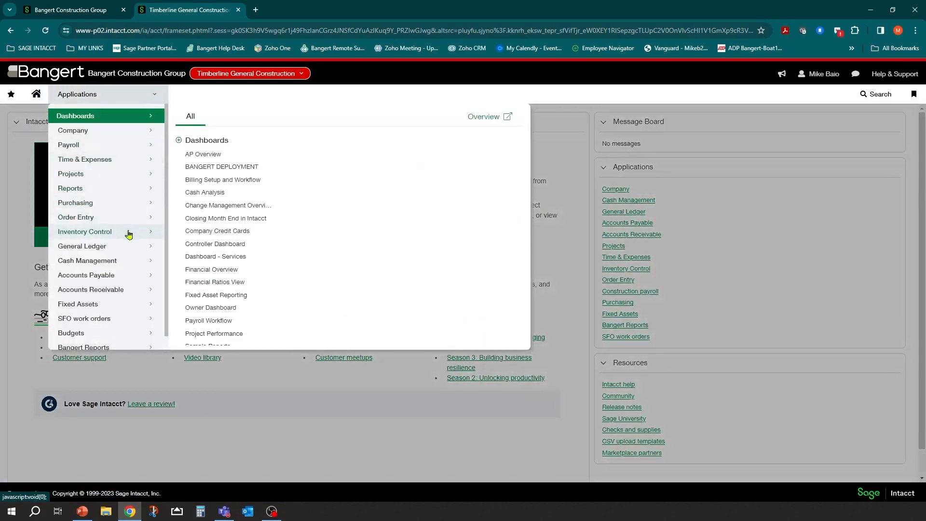
{"action": "left_click", "coordinate": [112, 234]}
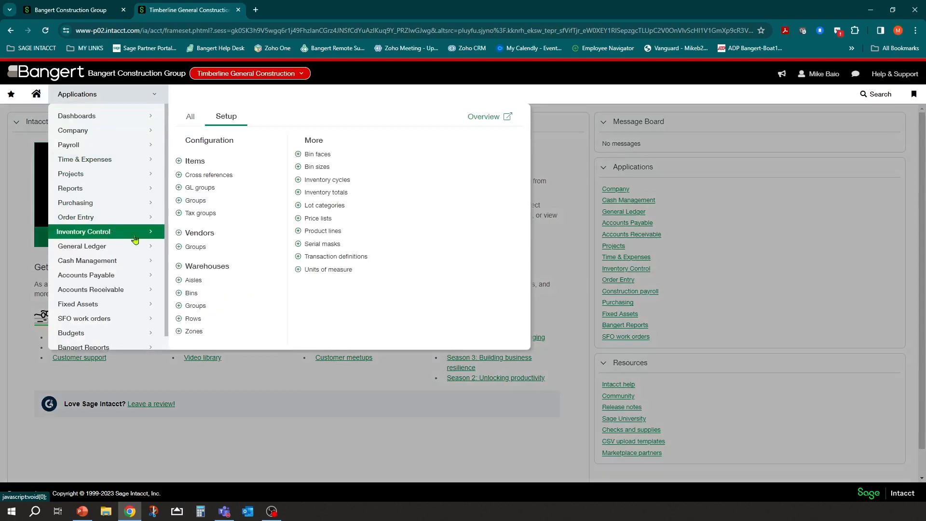
{"action": "left_click", "coordinate": [191, 117]}
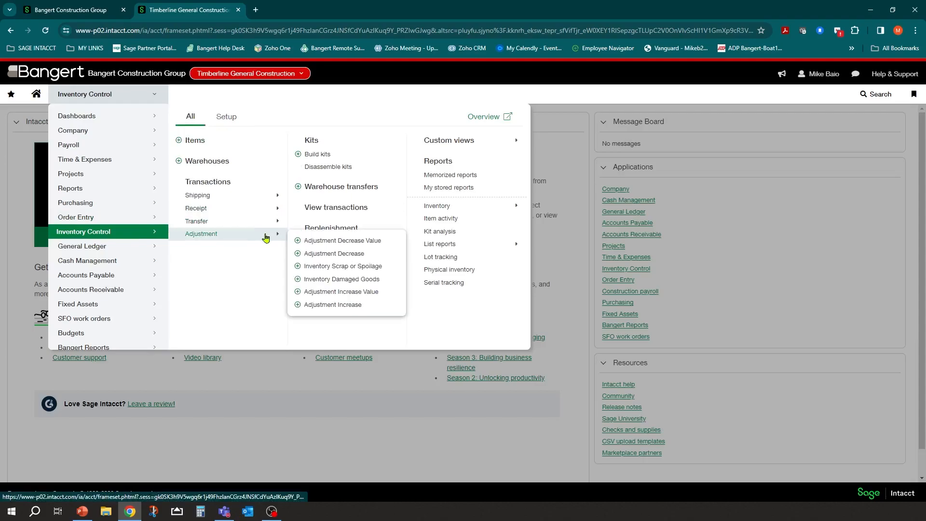
{"action": "mouse_move", "coordinate": [268, 221]}
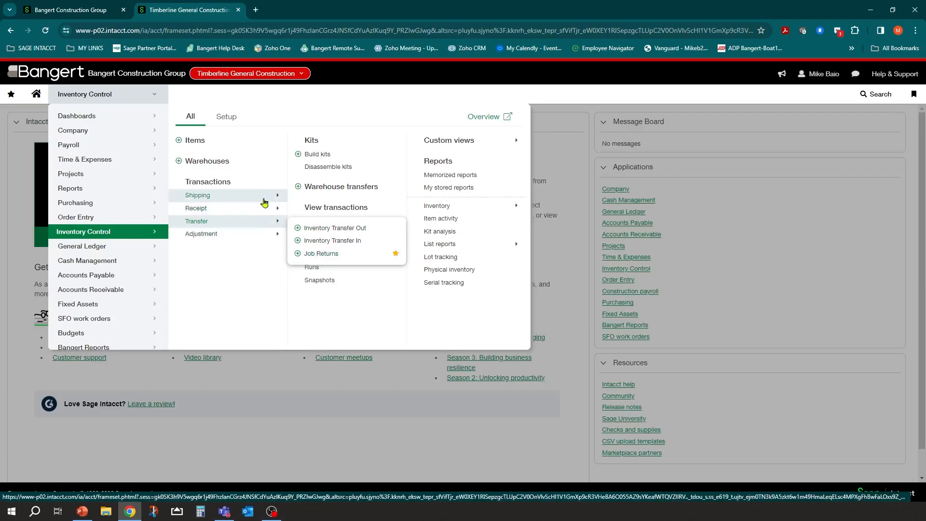
{"action": "mouse_move", "coordinate": [264, 202]}
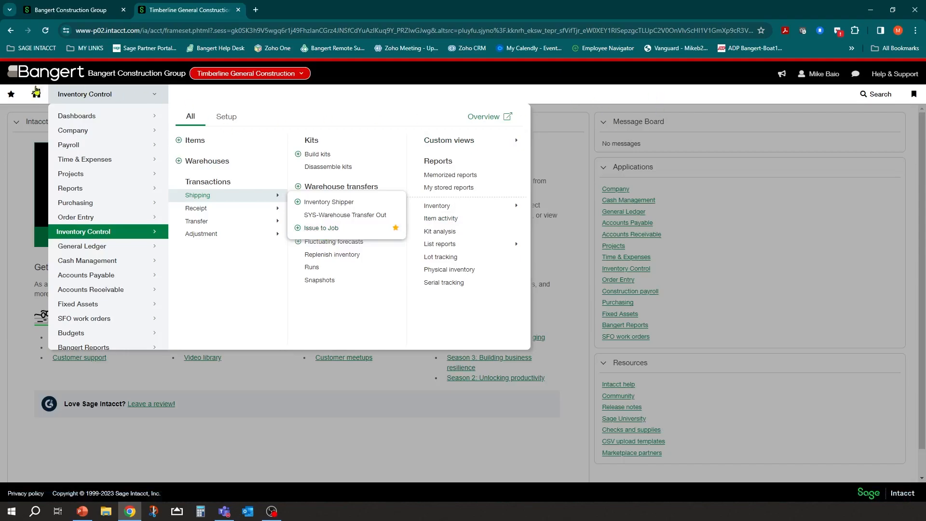
Step: Reopen the Issue to Job transactions from the favorites and convert ITJ-0000009 to a Job Returns transaction
{"action": "left_click", "coordinate": [12, 94]}
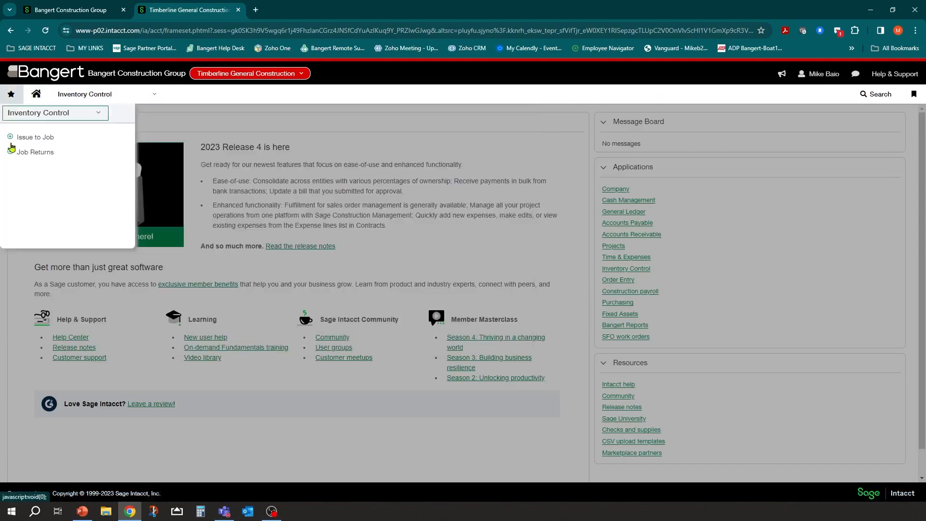
{"action": "left_click", "coordinate": [37, 139]}
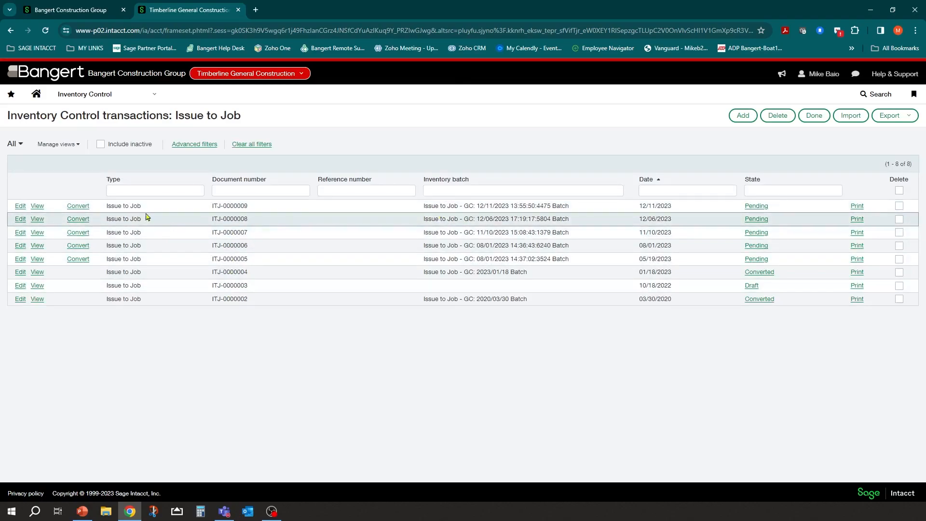
{"action": "left_click", "coordinate": [77, 206]}
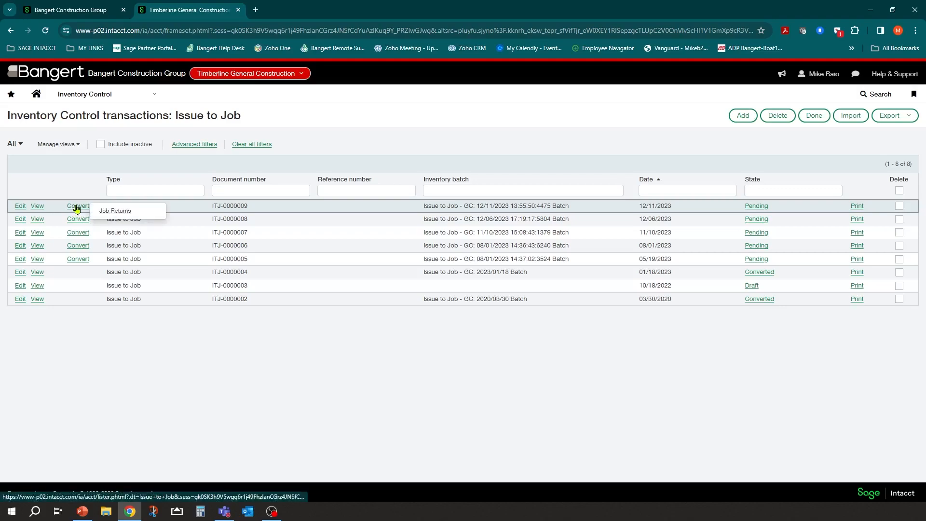
{"action": "left_click", "coordinate": [118, 215]}
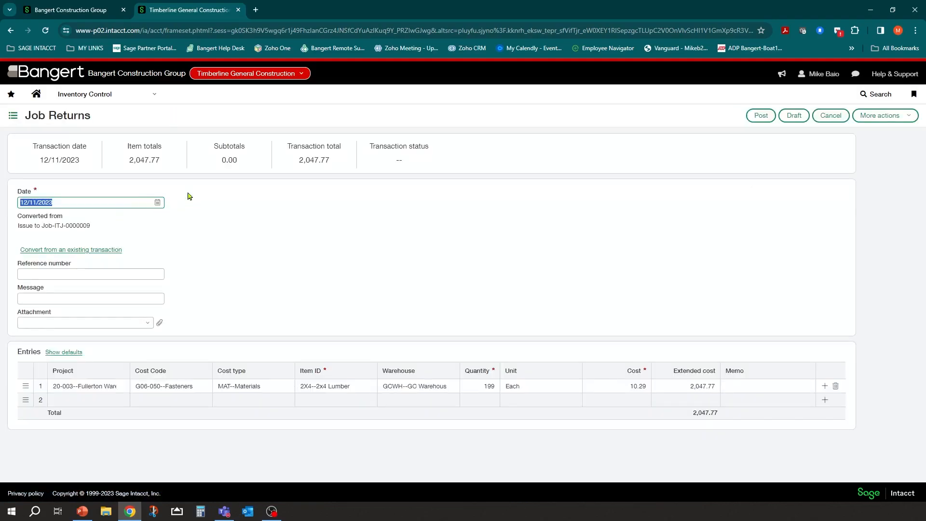
{"action": "left_click", "coordinate": [479, 387]}
{"action": "left_click_drag", "start_coordinate": [479, 387], "coordinate": [515, 394]}
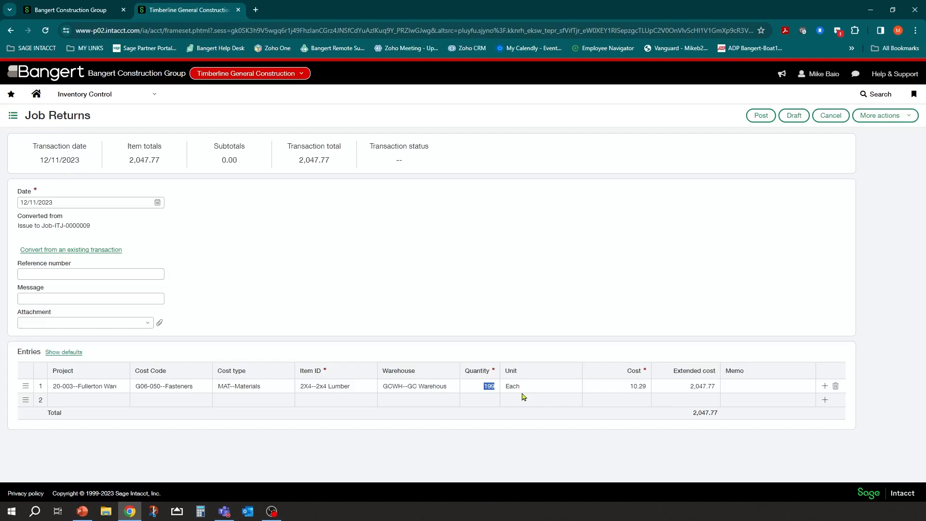
{"action": "left_click", "coordinate": [147, 98]}
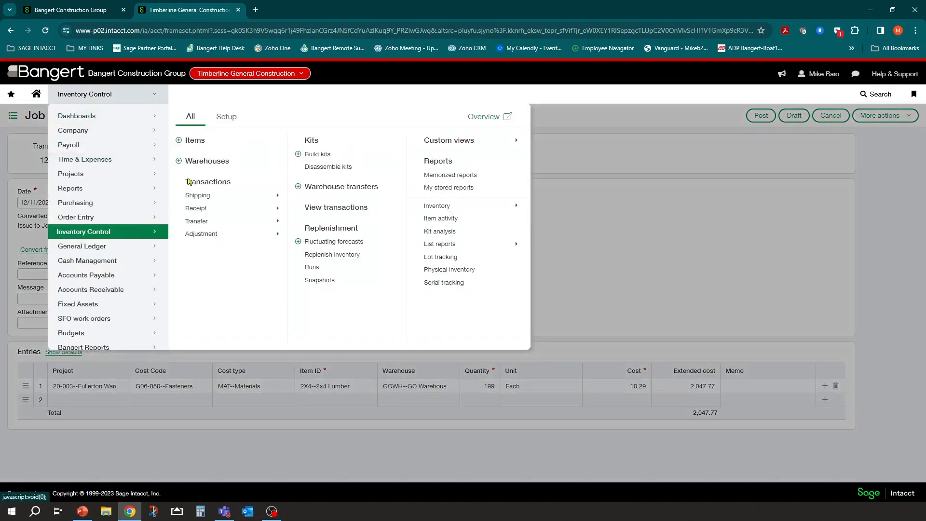
{"action": "left_click", "coordinate": [221, 124]}
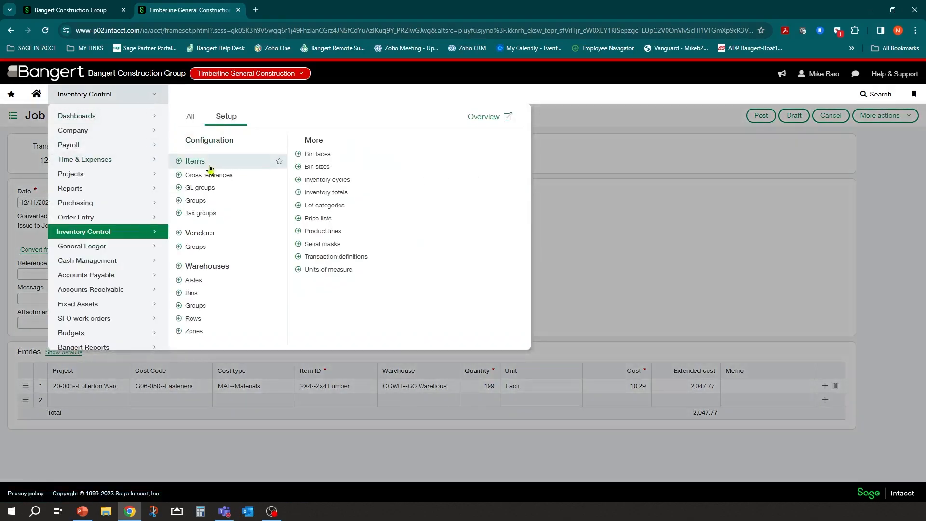
{"action": "left_click", "coordinate": [662, 279]}
Step: Set the 2x4 Lumber return quantity to 10, keeping the line's unit and cost
{"action": "left_click", "coordinate": [482, 386]}
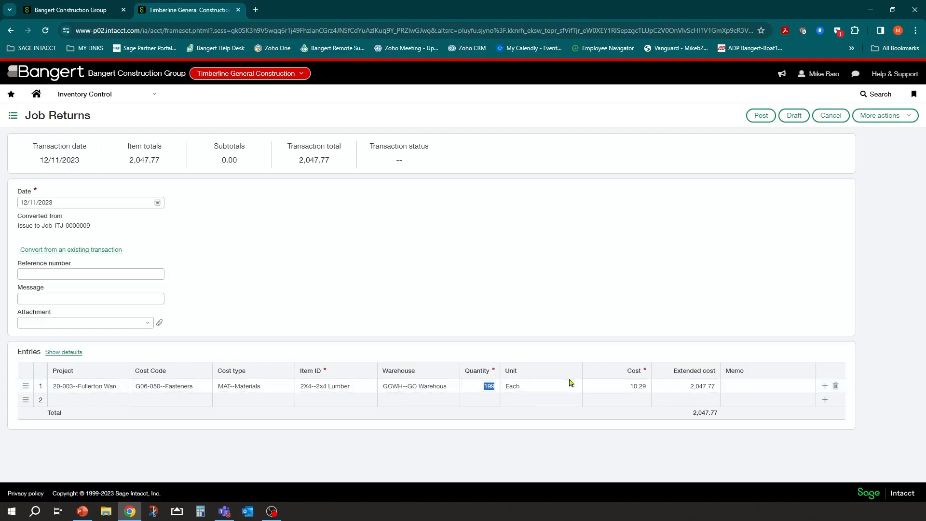
{"action": "type", "text": "10"}
{"action": "key", "text": "Tab"}
{"action": "left_click", "coordinate": [632, 385]}
{"action": "left_click_drag", "start_coordinate": [631, 385], "coordinate": [670, 385]}
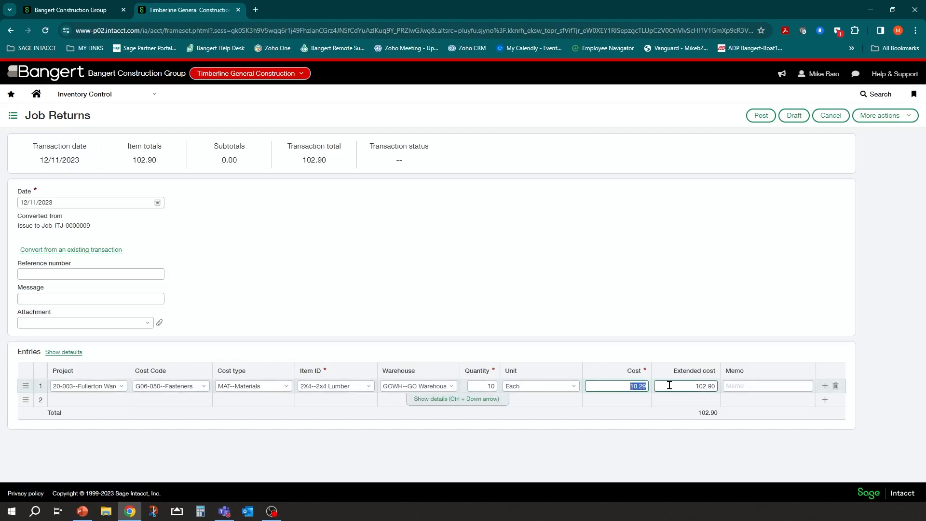
{"action": "left_click", "coordinate": [321, 263]}
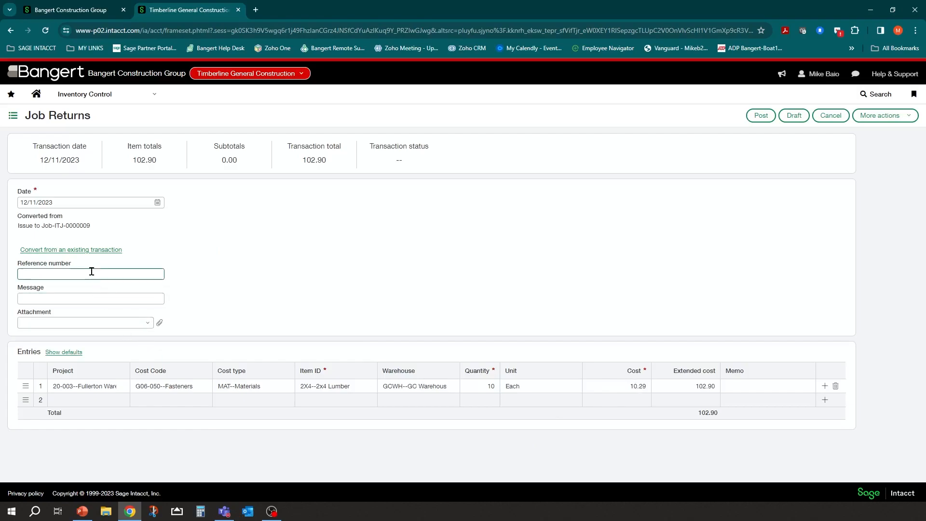
Step: Enter the message "did not use" and post the Job Returns transaction
{"action": "left_click", "coordinate": [75, 300]}
{"action": "left_click", "coordinate": [266, 258]}
{"action": "left_click", "coordinate": [114, 297]}
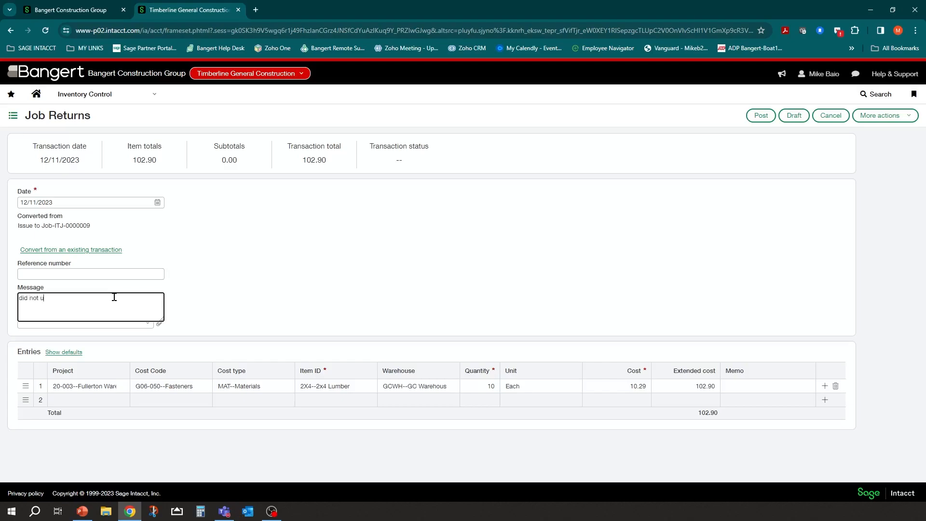
{"action": "left_click", "coordinate": [191, 282]}
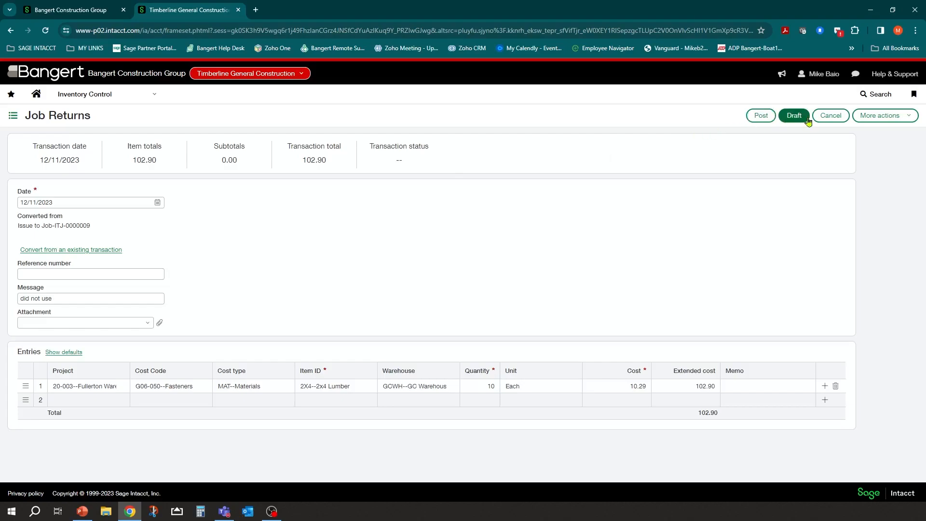
{"action": "left_click", "coordinate": [760, 119]}
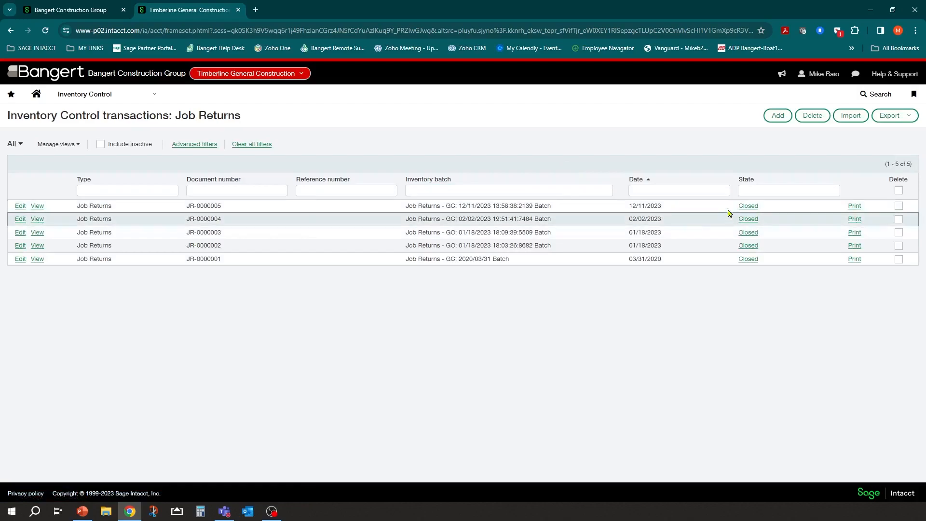
Step: Examine the posting details and journal entry lines of job return JR-0000005, and close the journal entry
{"action": "left_click", "coordinate": [38, 206]}
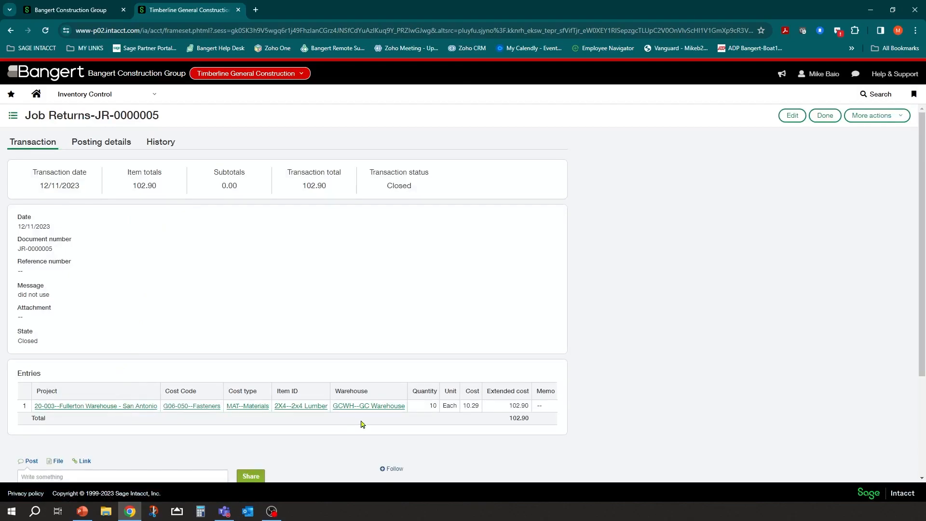
{"action": "left_click", "coordinate": [115, 145]}
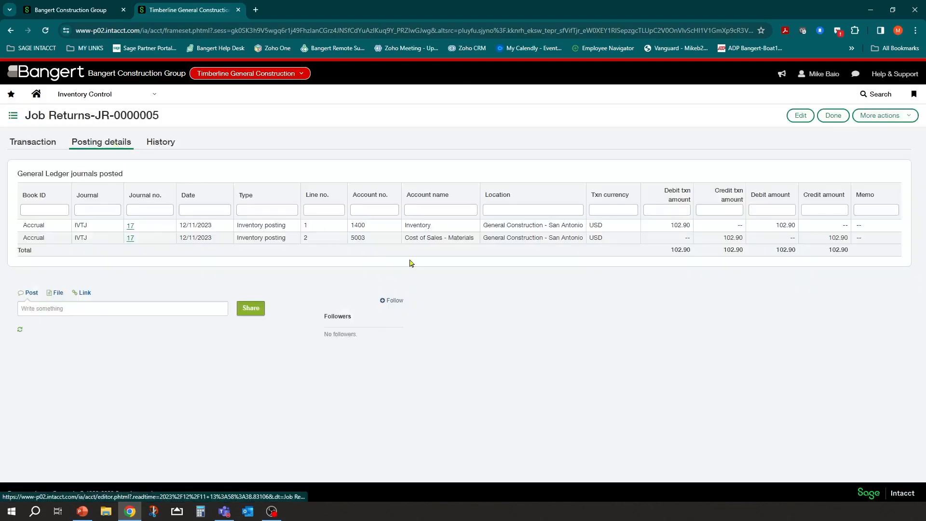
{"action": "left_click_drag", "start_coordinate": [669, 226], "coordinate": [743, 238]}
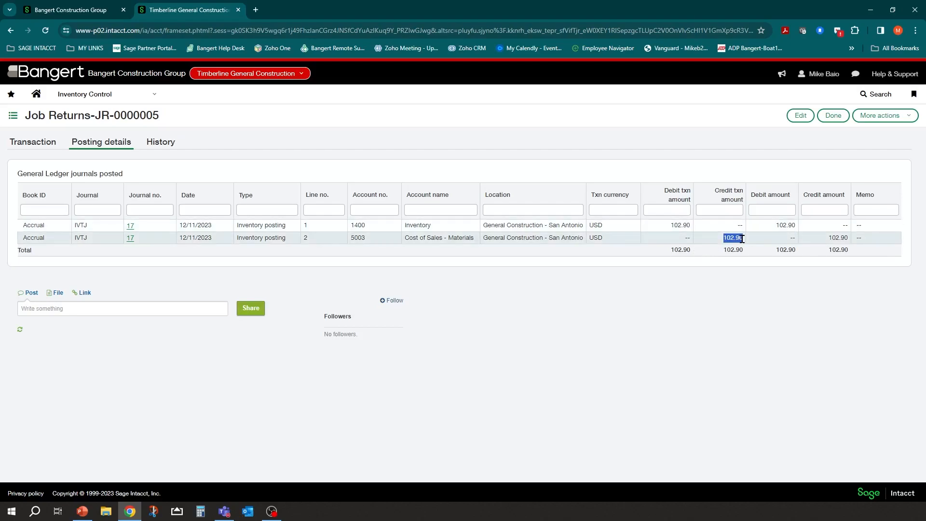
{"action": "left_click", "coordinate": [130, 239]}
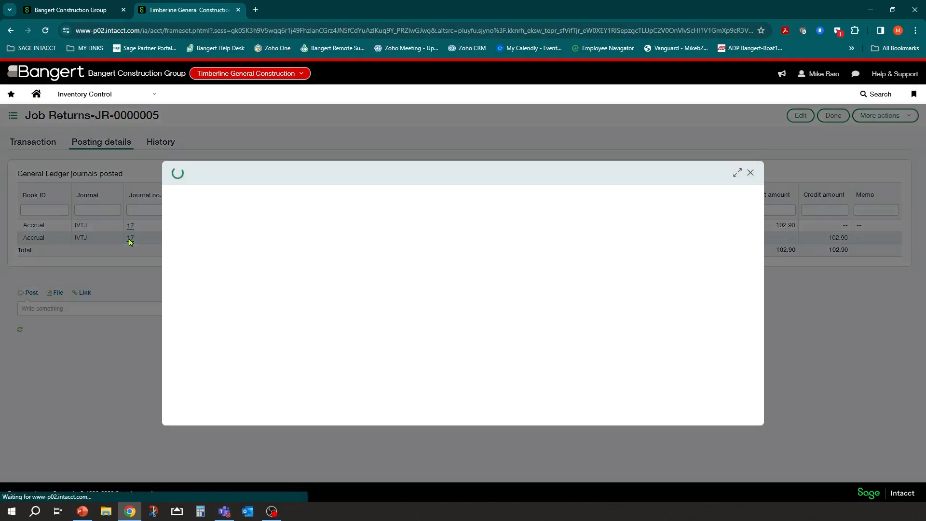
{"action": "scroll", "coordinate": [244, 347], "scroll_direction": "down", "scroll_amount": 2}
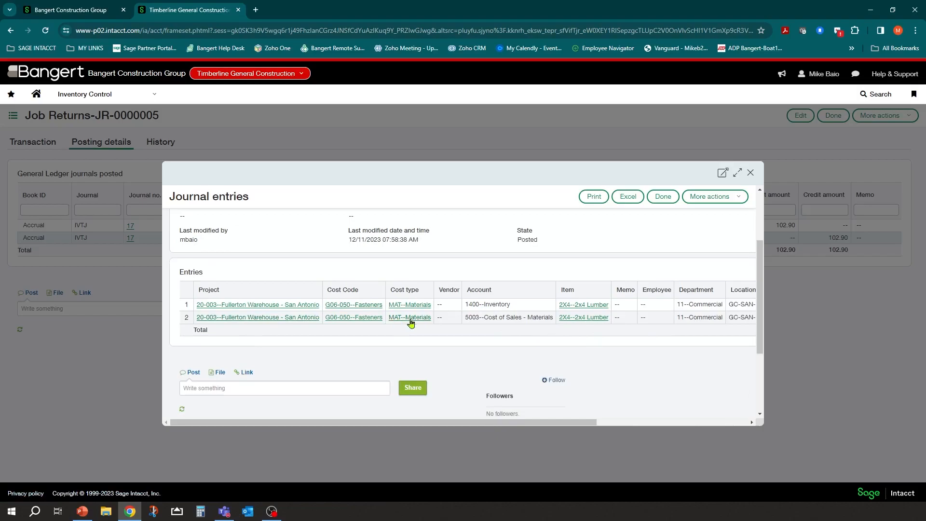
{"action": "left_click", "coordinate": [751, 173]}
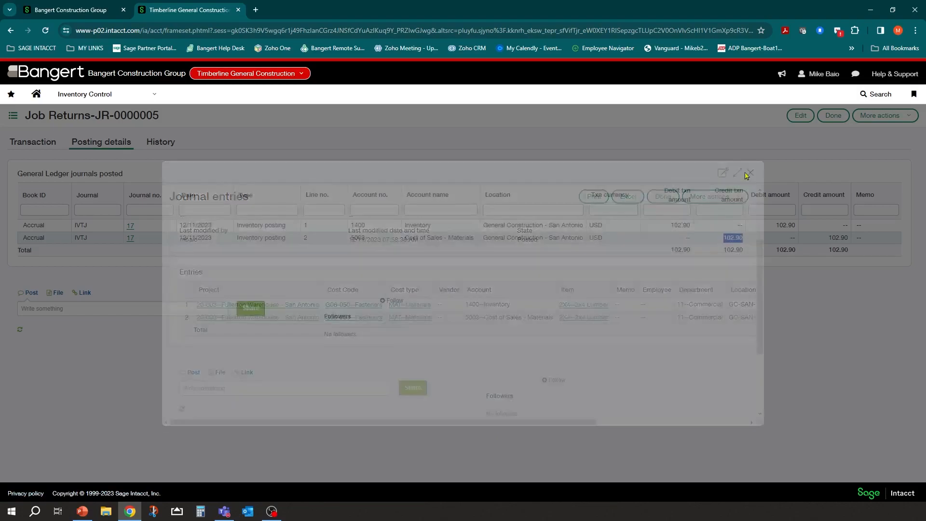